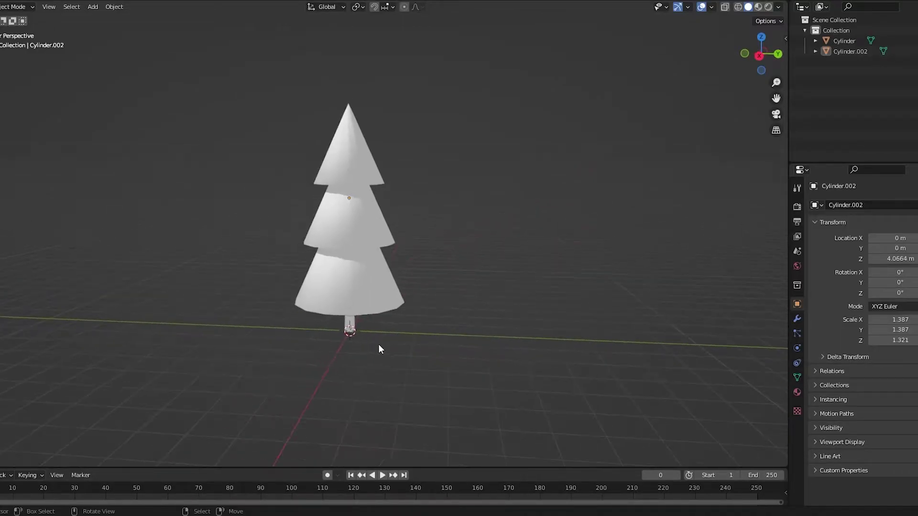
{"action": "middle_click_drag", "start_coordinate": [379, 346], "coordinate": [521, 267]}
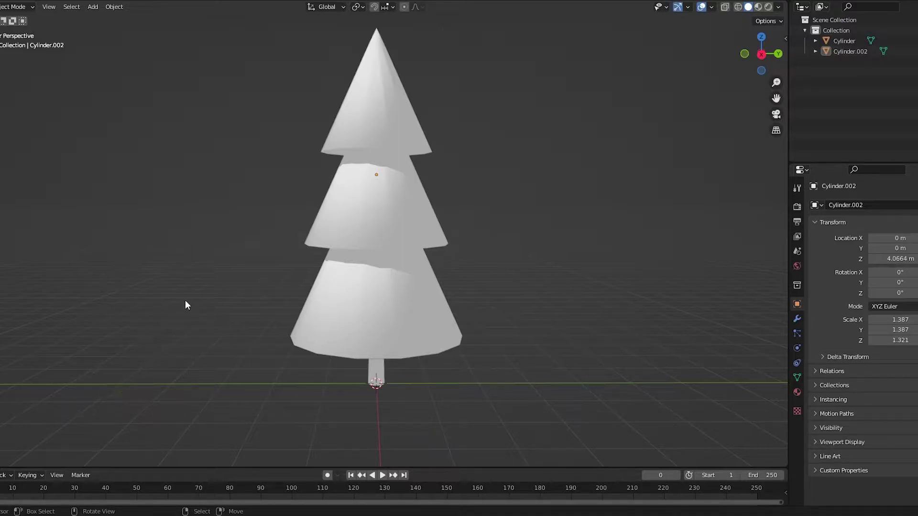
{"action": "right_click", "coordinate": [363, 262]}
{"action": "key", "text": "alt+a"}
{"action": "middle_click_drag", "start_coordinate": [355, 246], "coordinate": [357, 300]}
{"action": "scroll", "coordinate": [364, 241], "scroll_direction": "up", "scroll_amount": 1}
{"action": "scroll", "coordinate": [355, 281], "scroll_direction": "down", "scroll_amount": 4}
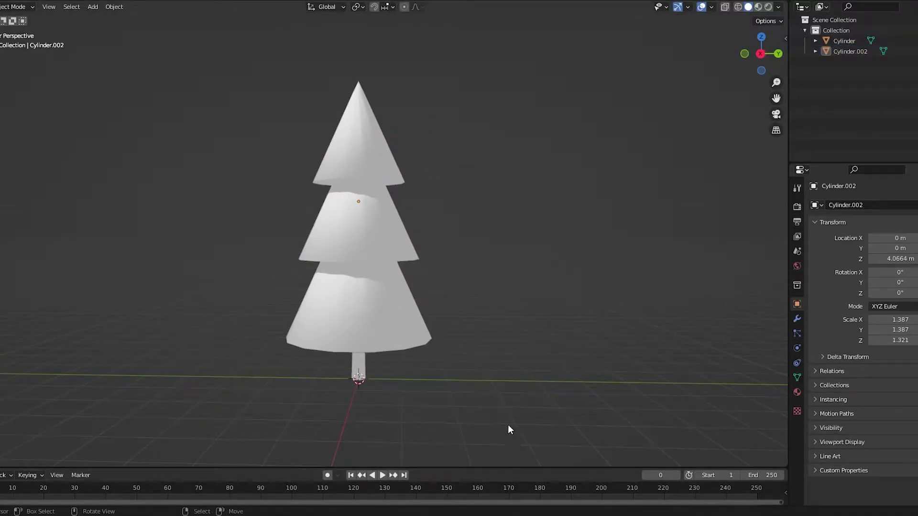
Step: Switch to the web browser and search Google Images for "gradient palette"
{"action": "mouse_move", "coordinate": [506, 513]}
{"action": "left_click", "coordinate": [601, 488]}
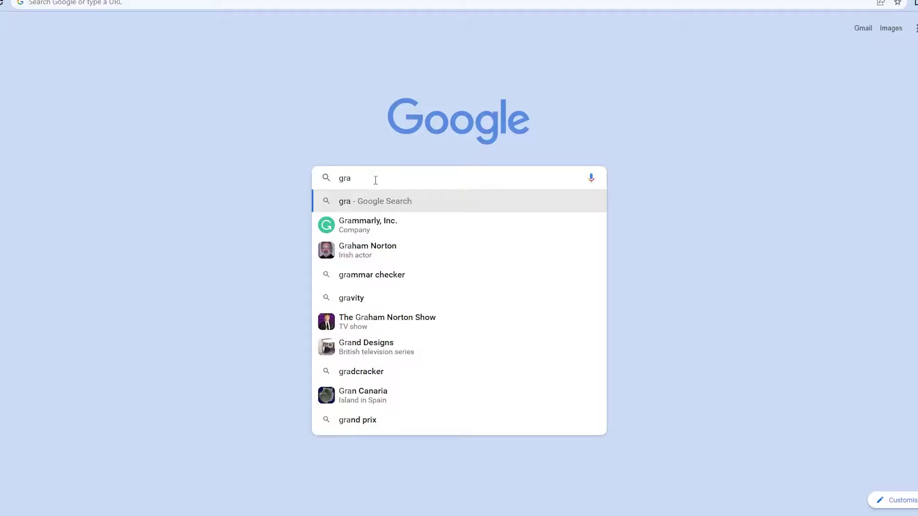
{"action": "type", "text": "dient pallete"}
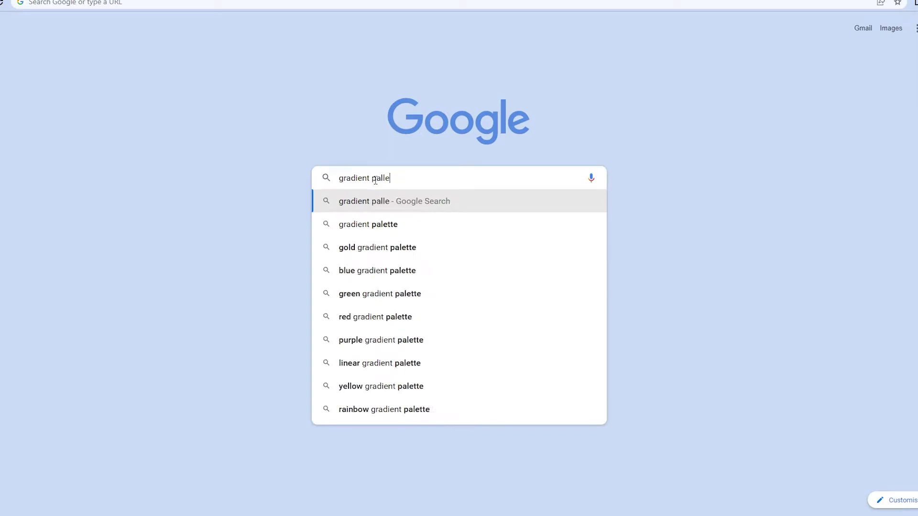
{"action": "key", "text": "Return"}
{"action": "left_click", "coordinate": [144, 78]}
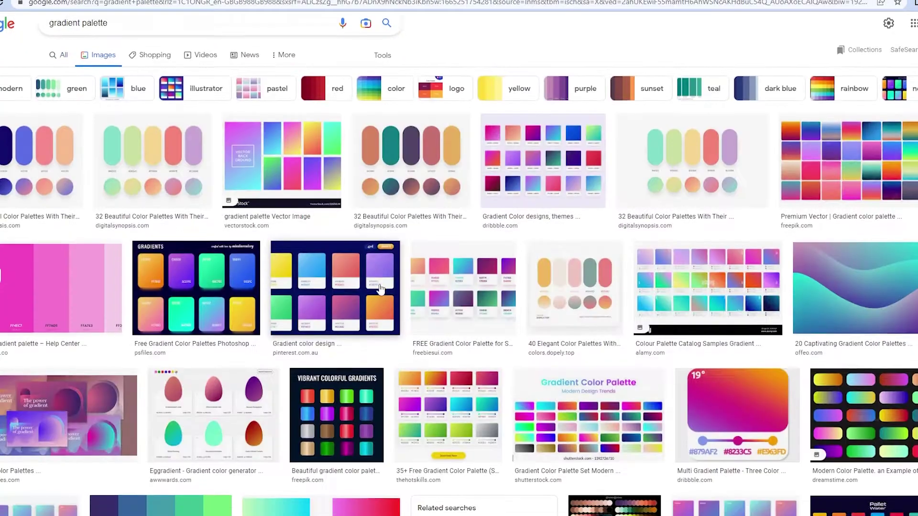
Step: Browse the gradient palette image results and preview the multicolour grid from "Tools To Build Color Palettes, Create Gradients, And Check Color Contrast"
{"action": "scroll", "coordinate": [379, 287], "scroll_direction": "down", "scroll_amount": 3}
{"action": "left_click", "coordinate": [379, 287]}
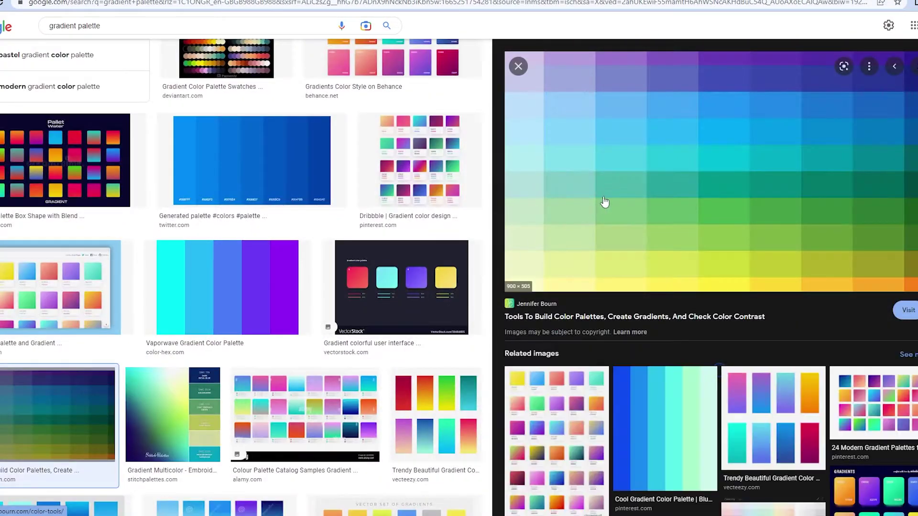
{"action": "scroll", "coordinate": [299, 315], "scroll_direction": "down", "scroll_amount": 3}
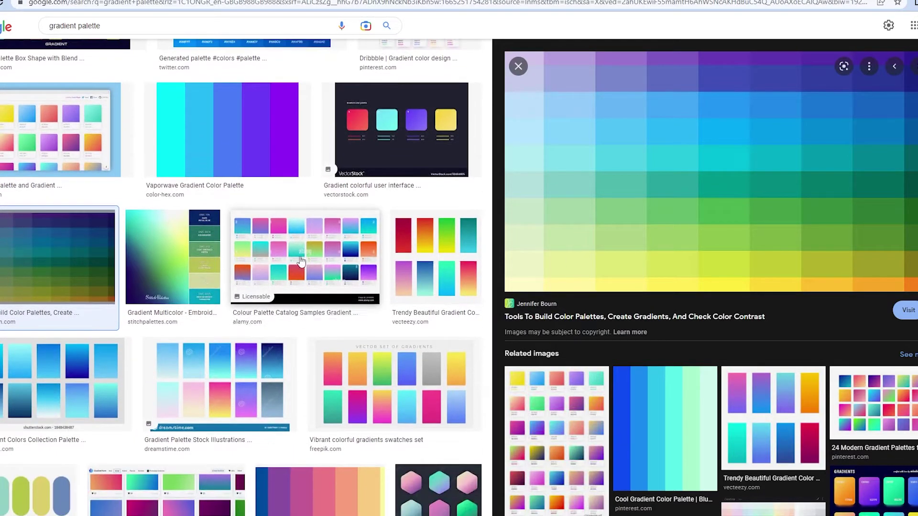
{"action": "scroll", "coordinate": [275, 303], "scroll_direction": "down", "scroll_amount": 4}
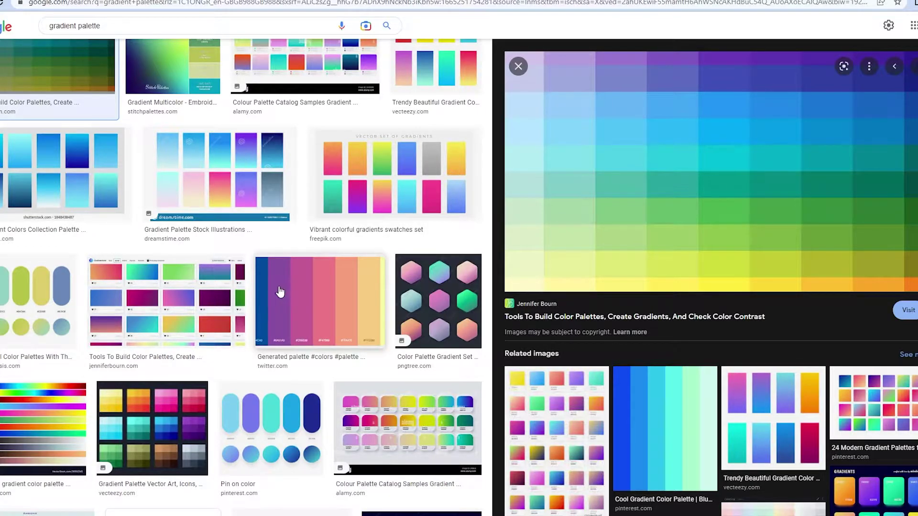
{"action": "scroll", "coordinate": [284, 302], "scroll_direction": "up", "scroll_amount": 5}
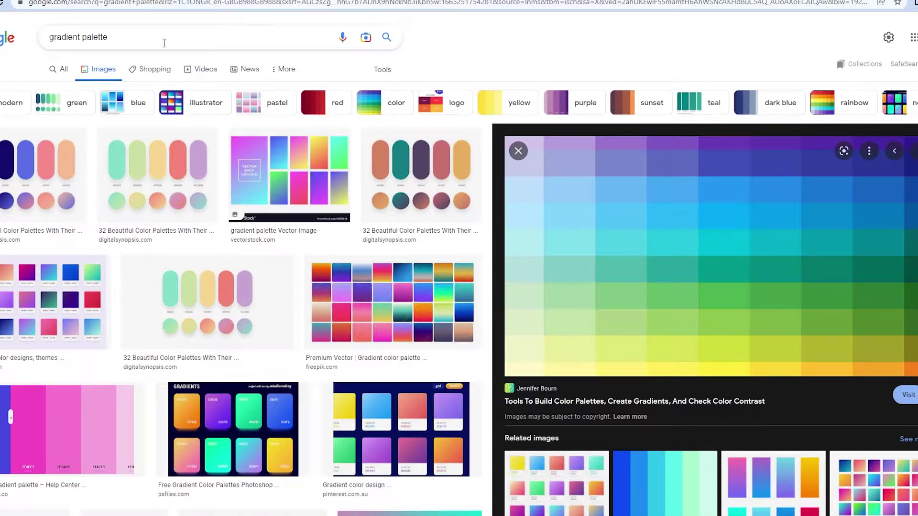
Step: Search Google Images for "imphienza colour pallete" and view the videos on the Imphenzia YouTube channel
{"action": "triple_click", "coordinate": [217, 42]}
{"action": "type", "text": "imphienza colour pal"}
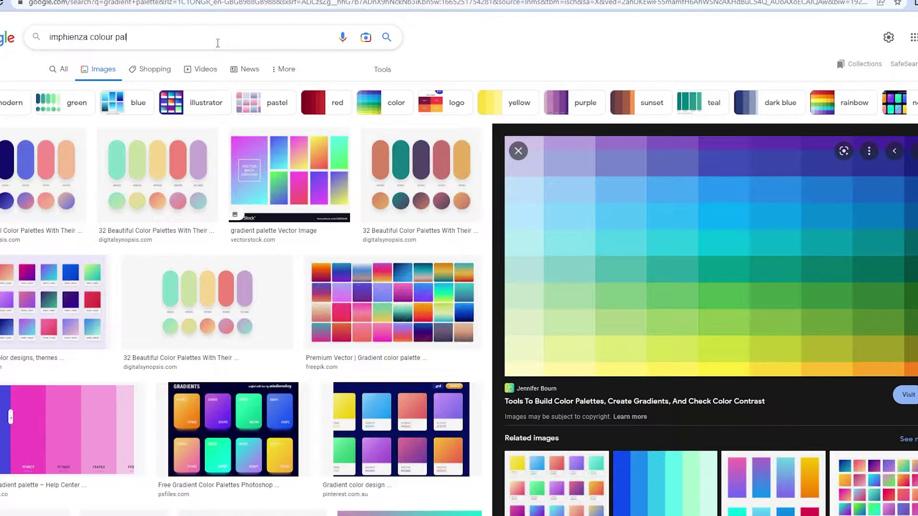
{"action": "type", "text": "lete"}
{"action": "key", "text": "Return"}
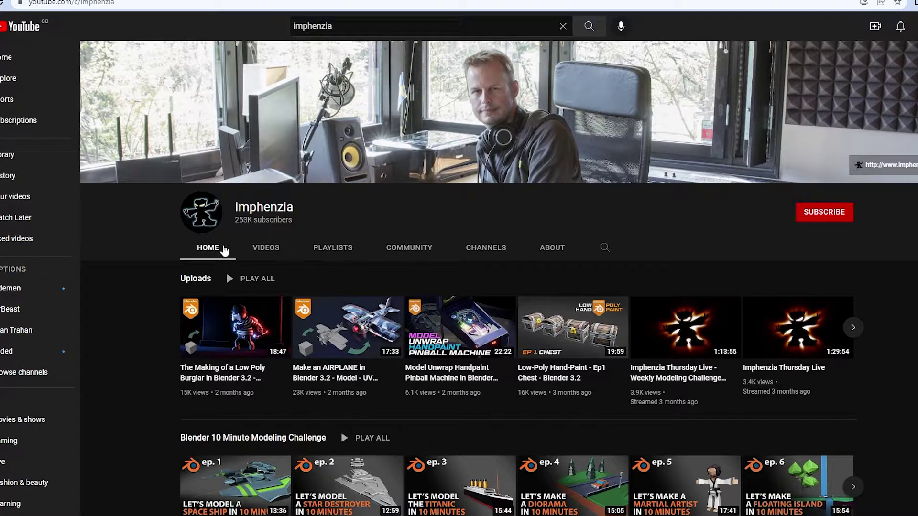
{"action": "left_click", "coordinate": [265, 248]}
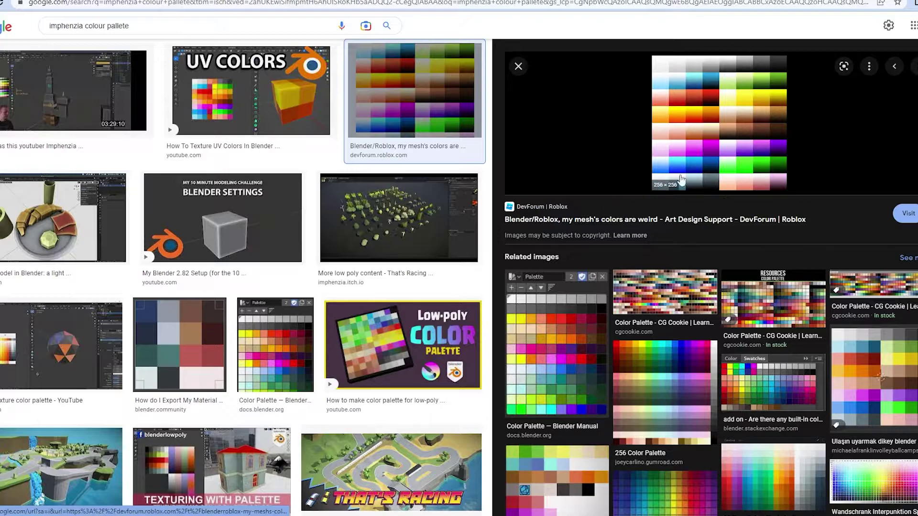
Step: Save the 256 × 256 colour palette image from the DevForum Roblox search result
{"action": "right_click", "coordinate": [701, 123]}
{"action": "right_click", "coordinate": [682, 88]}
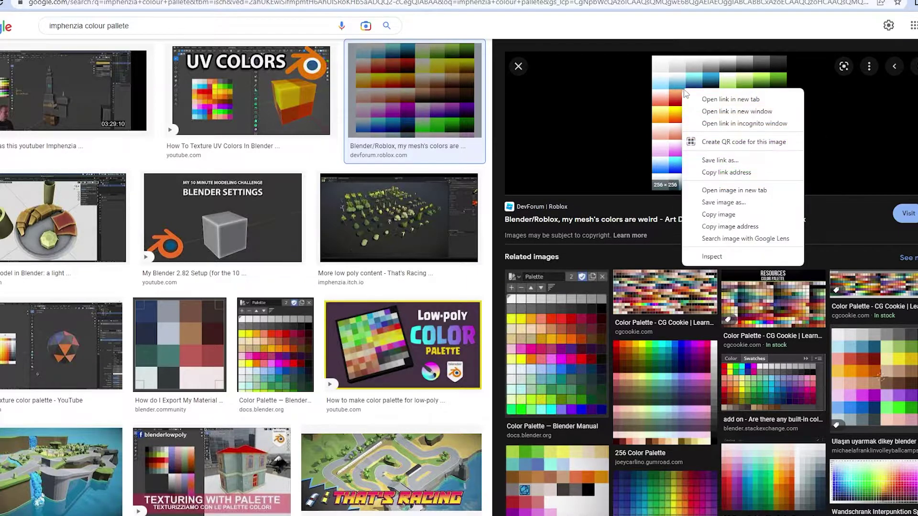
{"action": "left_click", "coordinate": [723, 204]}
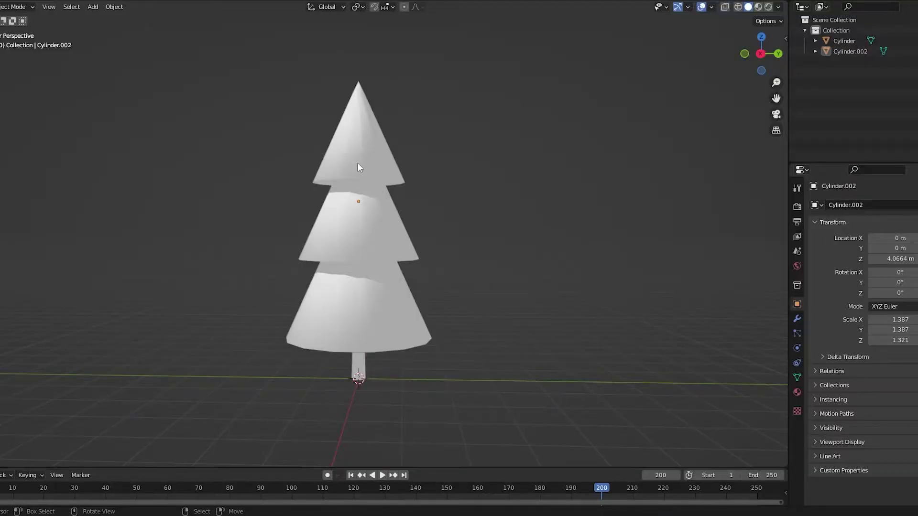
Step: Switch back to Blender and join the tree's foliage into the trunk object
{"action": "left_click", "coordinate": [355, 321]}
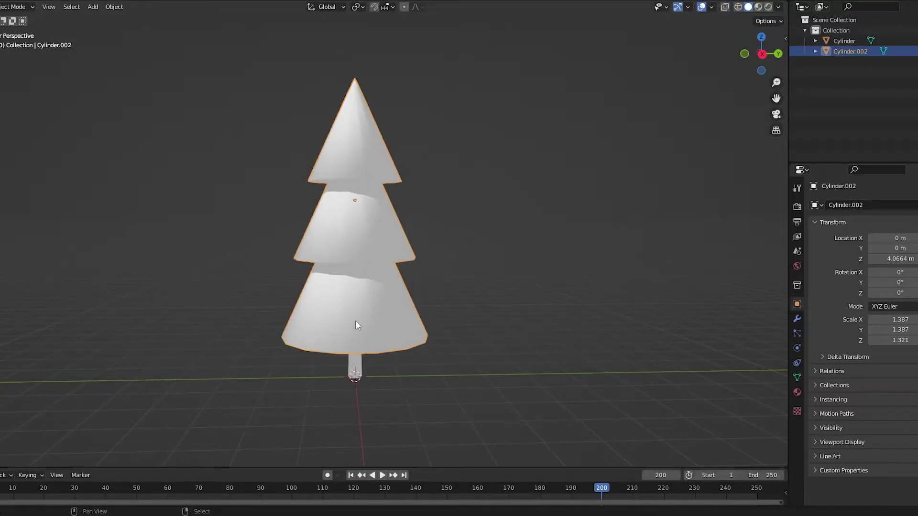
{"action": "left_click", "coordinate": [368, 336], "text": "shift"}
{"action": "key", "text": "ctrl+j"}
{"action": "middle_click_drag", "start_coordinate": [364, 349], "coordinate": [382, 322], "text": "shift"}
{"action": "scroll", "coordinate": [382, 322], "scroll_direction": "up", "scroll_amount": 1}
{"action": "key", "text": "Tab"}
{"action": "key", "text": "Tab"}
{"action": "middle_click_drag", "start_coordinate": [401, 176], "coordinate": [395, 196]}
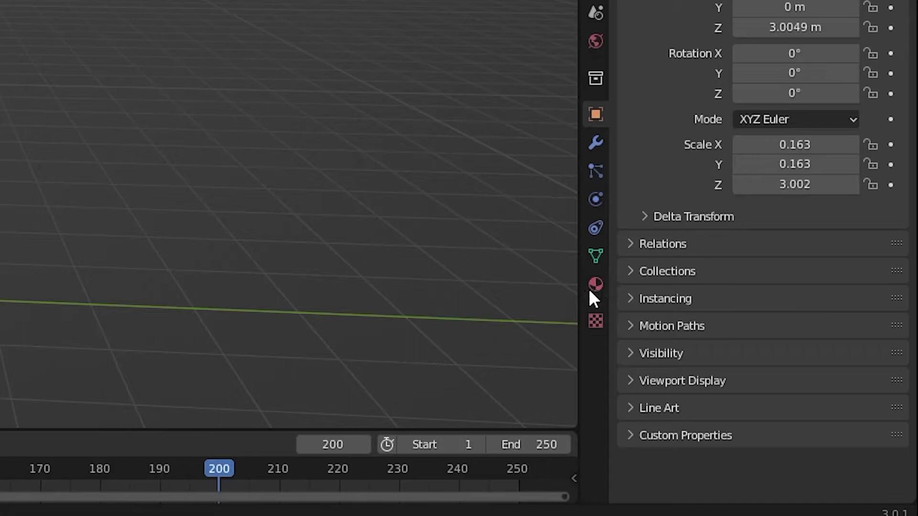
Step: Add a new material to the tree and give its base colour an Image Texture using colour pallete.png
{"action": "left_click", "coordinate": [595, 285]}
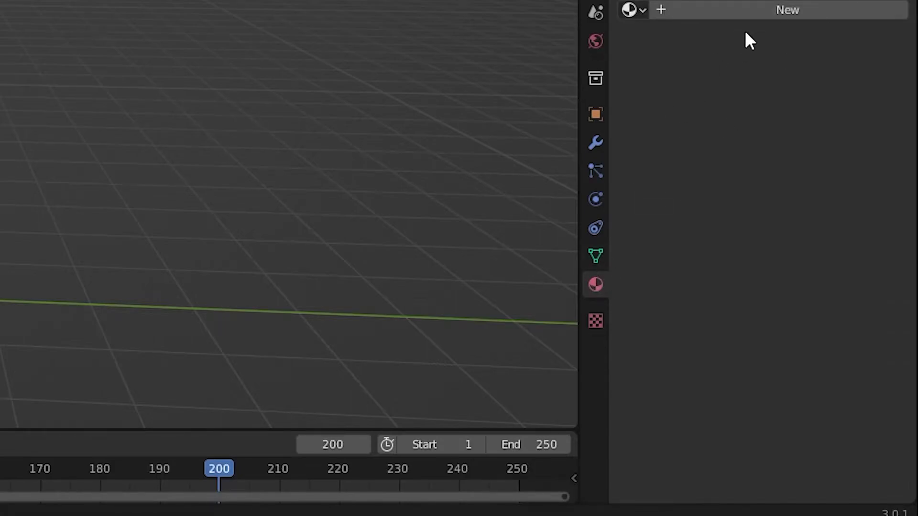
{"action": "left_click", "coordinate": [770, 11]}
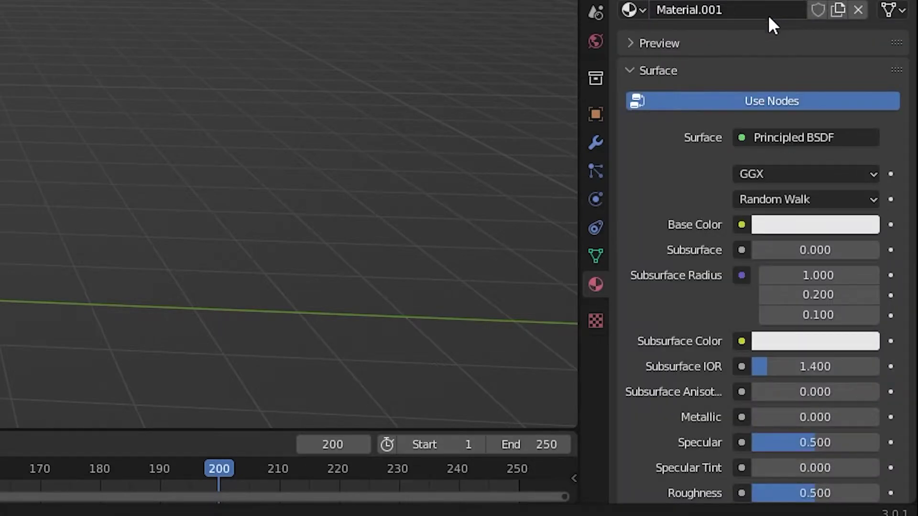
{"action": "left_click", "coordinate": [741, 224]}
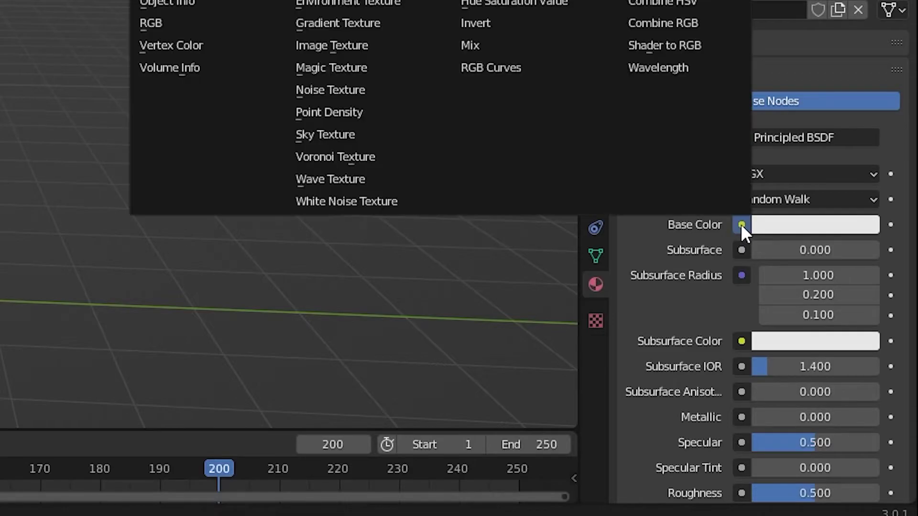
{"action": "left_click", "coordinate": [335, 45]}
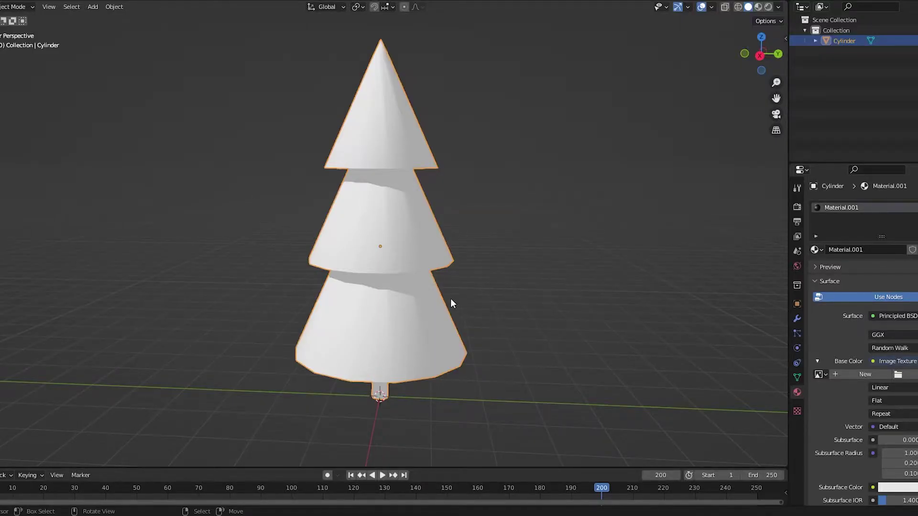
{"action": "scroll", "coordinate": [400, 308], "scroll_direction": "down", "scroll_amount": 4}
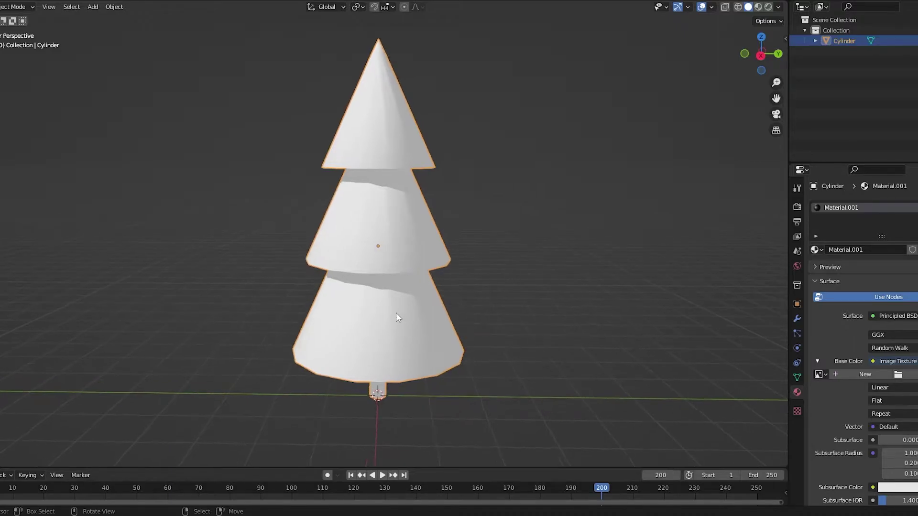
{"action": "scroll", "coordinate": [430, 364], "scroll_direction": "up", "scroll_amount": 1}
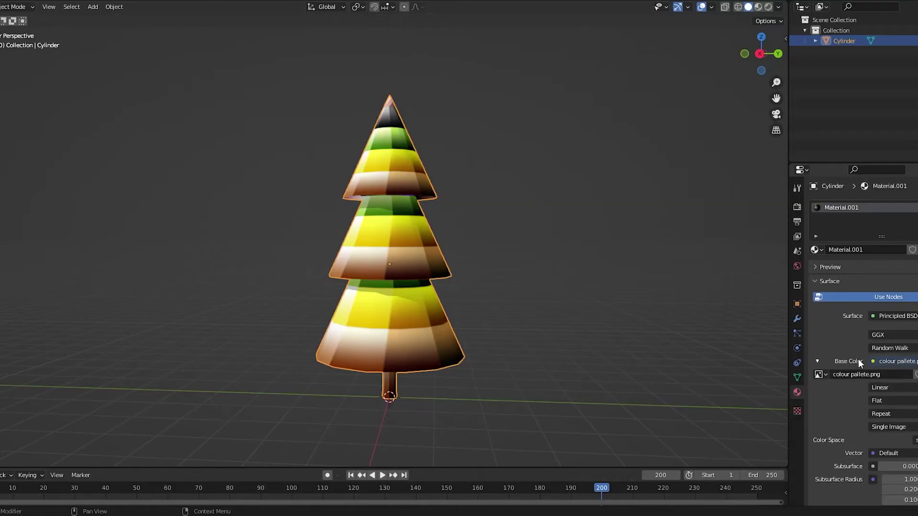
Step: Check the textured tree in Material Preview shading and return the viewport to Solid shading
{"action": "scroll", "coordinate": [373, 286], "scroll_direction": "down", "scroll_amount": 1}
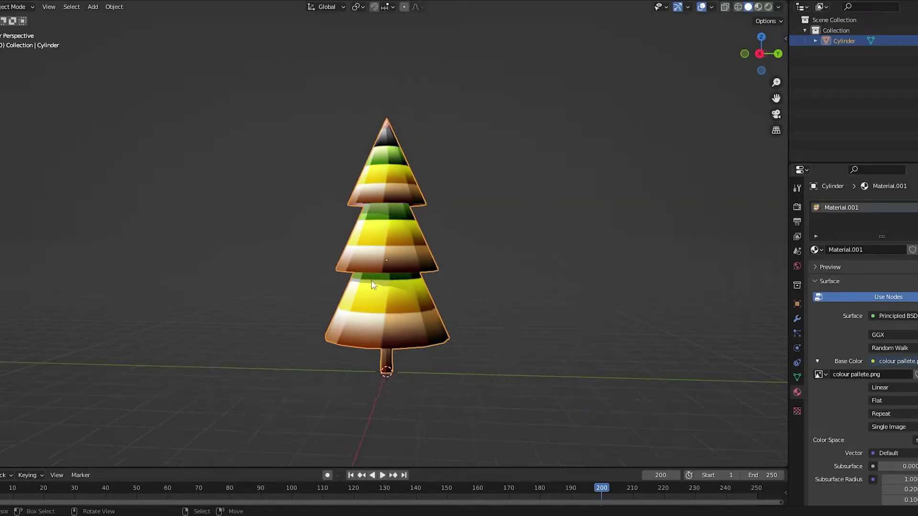
{"action": "middle_click_drag", "start_coordinate": [417, 232], "coordinate": [414, 240]}
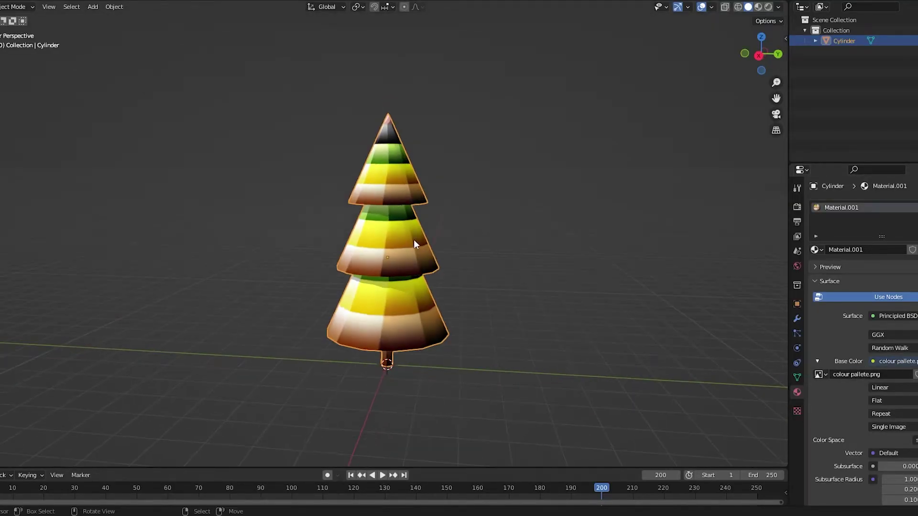
{"action": "left_click", "coordinate": [758, 7]}
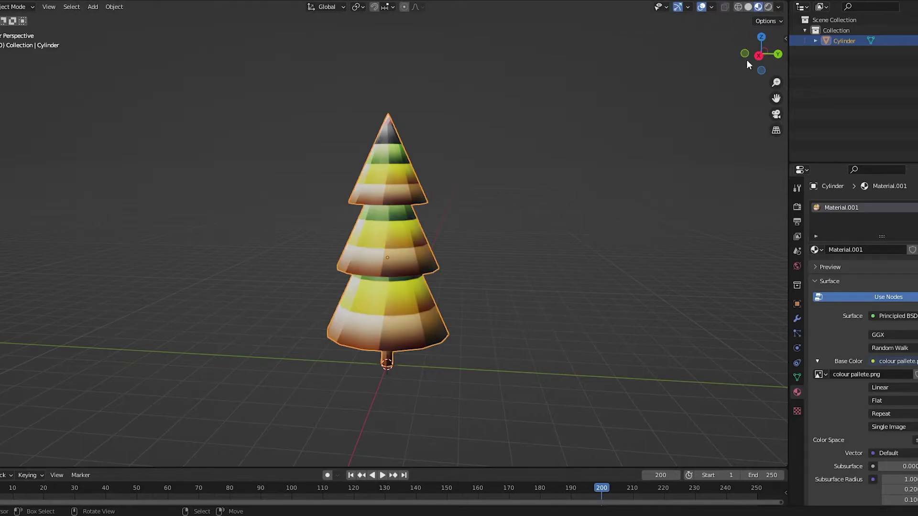
{"action": "left_click", "coordinate": [748, 7]}
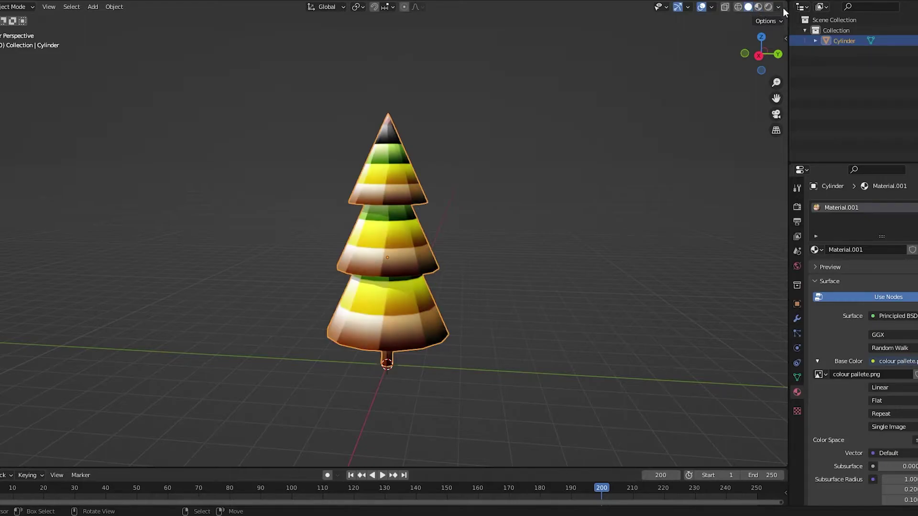
Step: Set the solid viewport shading to Material colour and Studio lighting with Shadow turned off
{"action": "left_click", "coordinate": [779, 8]}
{"action": "left_click", "coordinate": [753, 89]}
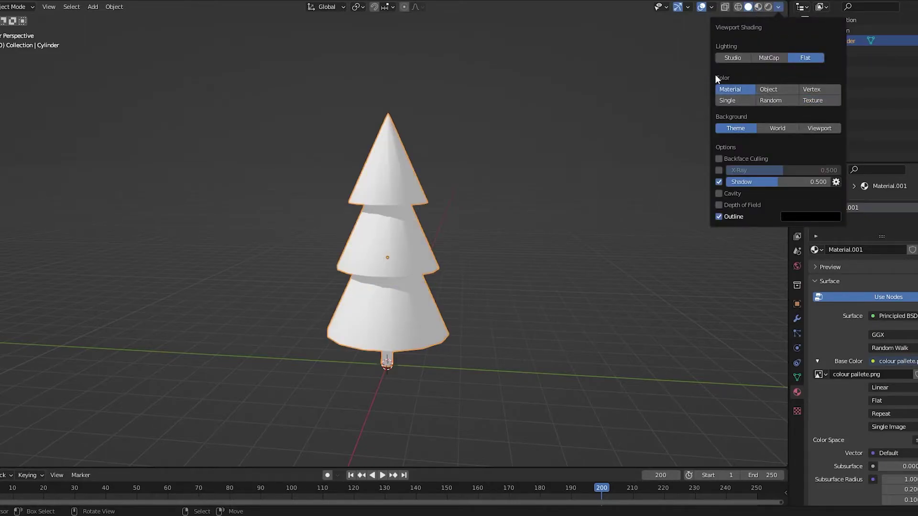
{"action": "left_click", "coordinate": [732, 58]}
{"action": "left_click", "coordinate": [721, 231]}
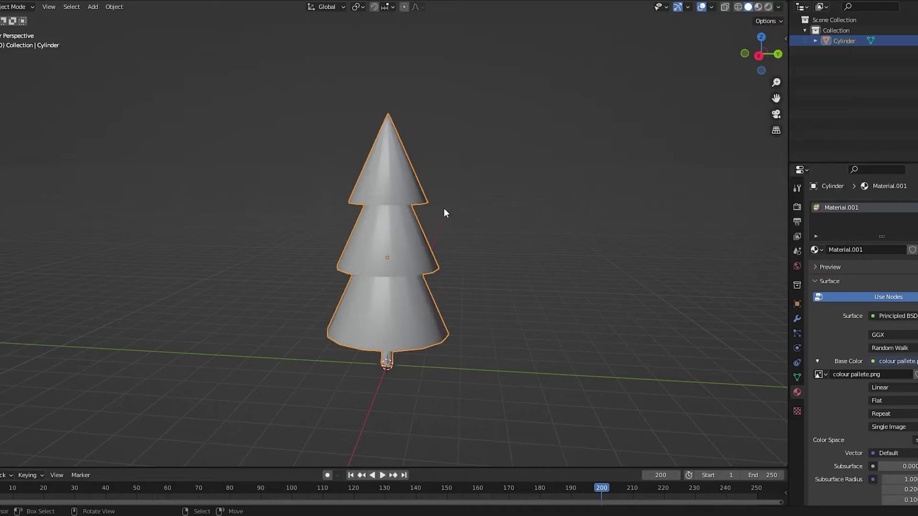
Step: Set the solid viewport shading to Texture colour with Flat lighting
{"action": "left_click", "coordinate": [778, 7]}
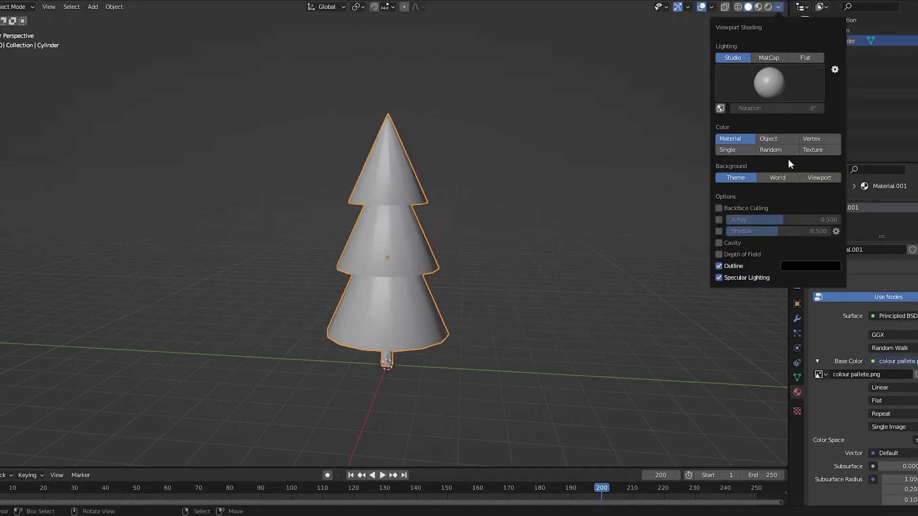
{"action": "left_click", "coordinate": [819, 150]}
{"action": "left_click", "coordinate": [806, 58]}
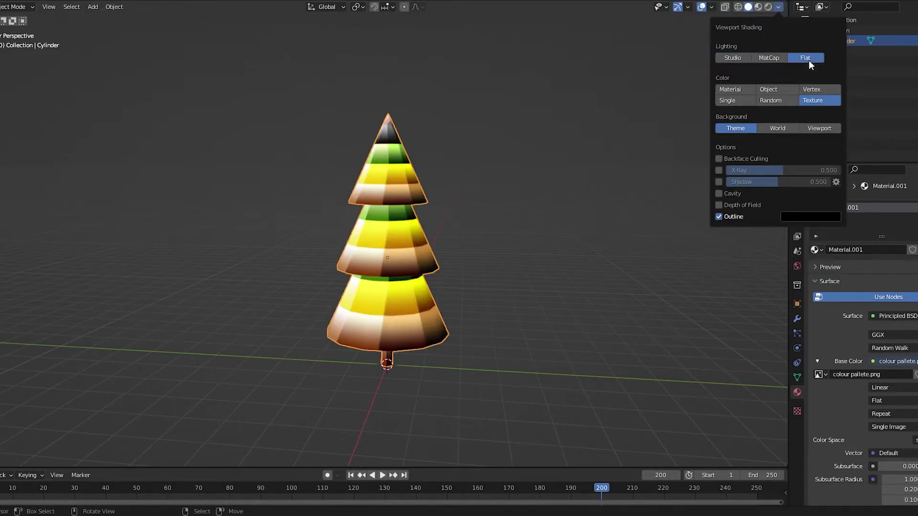
{"action": "middle_click_drag", "start_coordinate": [569, 182], "coordinate": [392, 205]}
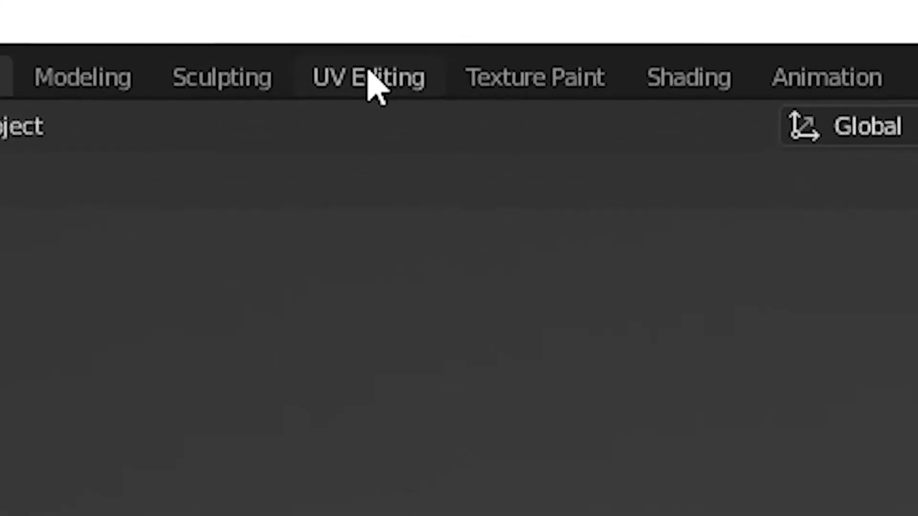
Step: Open the UV Editing workspace and set its 3D viewport shading to Flat lighting with Texture colour
{"action": "left_click", "coordinate": [368, 72]}
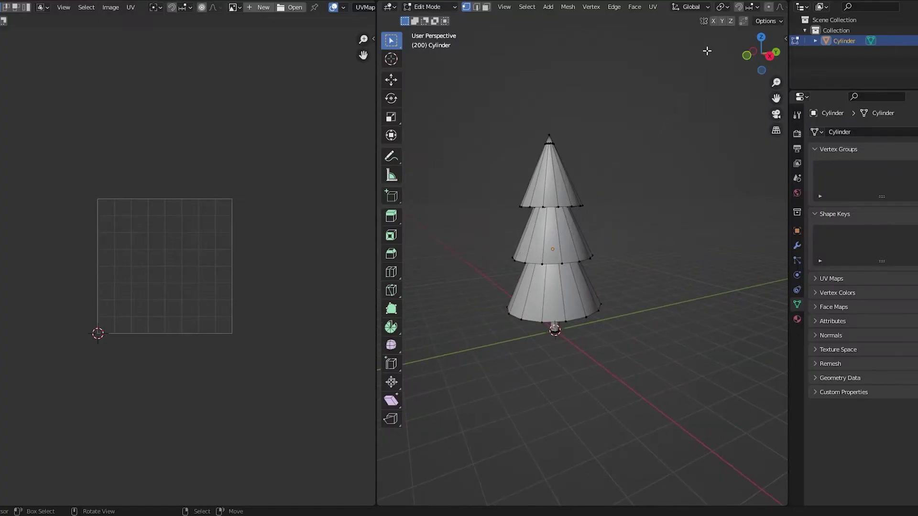
{"action": "left_click", "coordinate": [779, 8]}
{"action": "left_click", "coordinate": [802, 57]}
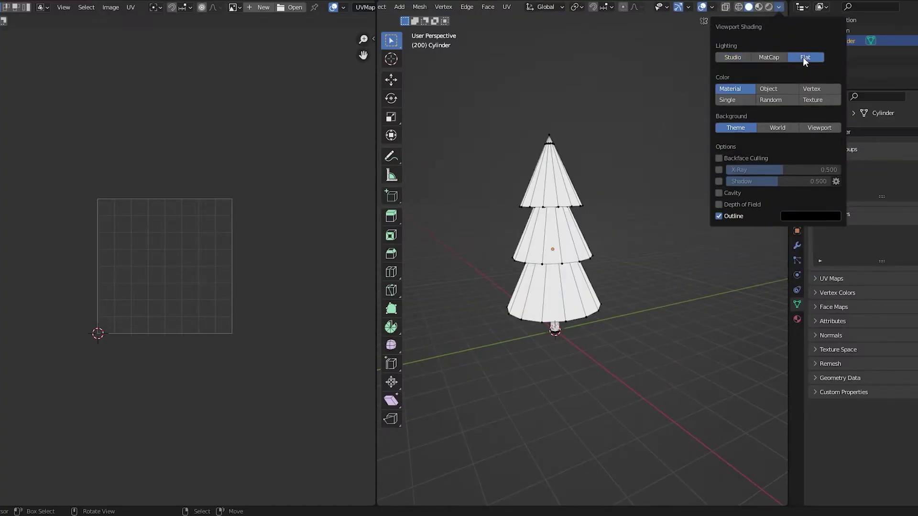
{"action": "left_click", "coordinate": [811, 100]}
{"action": "scroll", "coordinate": [565, 235], "scroll_direction": "up", "scroll_amount": 2}
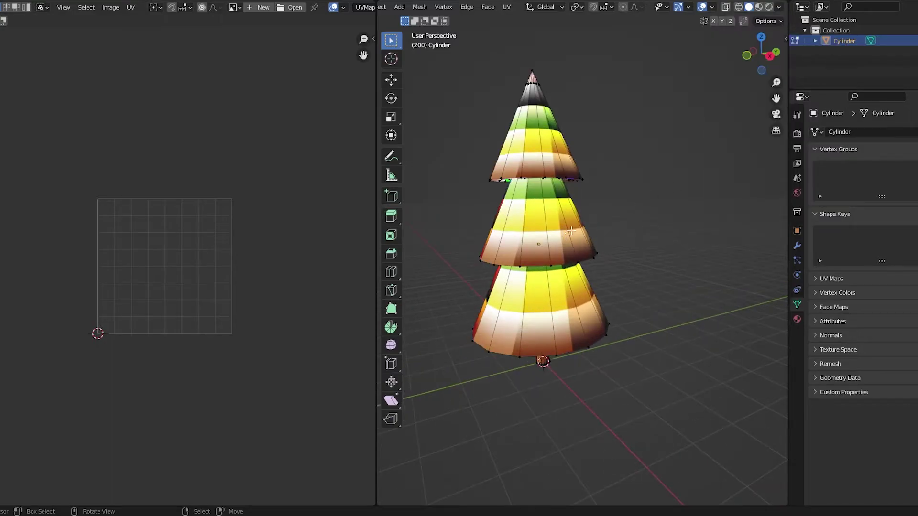
{"action": "middle_click_drag", "start_coordinate": [571, 232], "coordinate": [580, 205]}
{"action": "scroll", "coordinate": [579, 204], "scroll_direction": "up", "scroll_amount": 2}
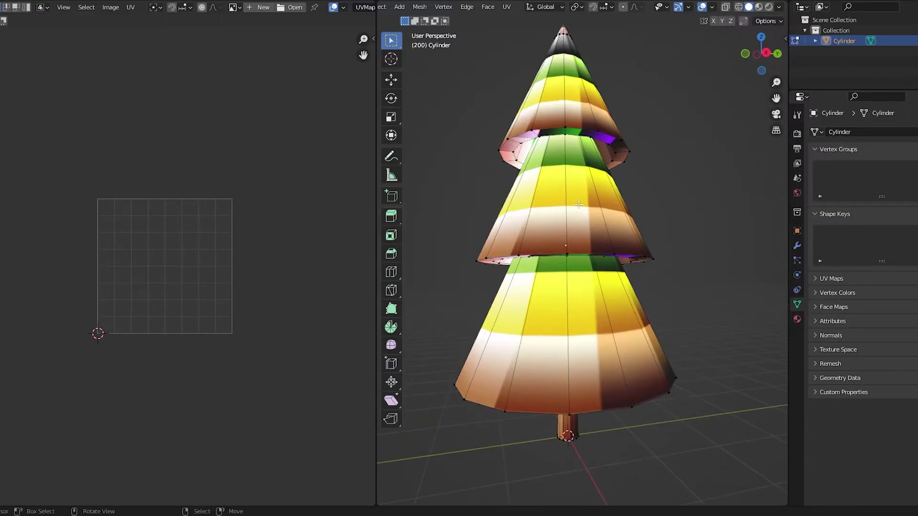
Step: Select the three foliage tiers and all their UVs to examine the layout over the colour palette
{"action": "scroll", "coordinate": [578, 205], "scroll_direction": "down", "scroll_amount": 3}
{"action": "key", "text": "l"}
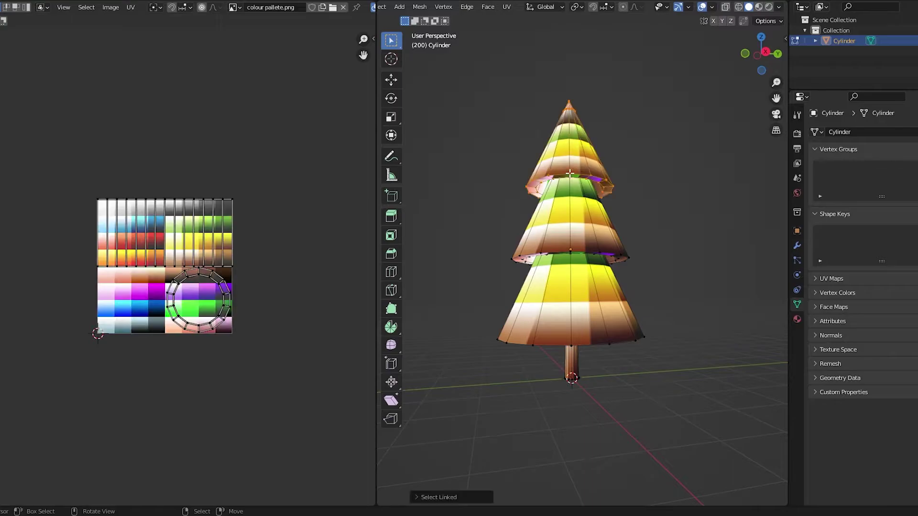
{"action": "key", "text": "l"}
{"action": "key", "text": "l"}
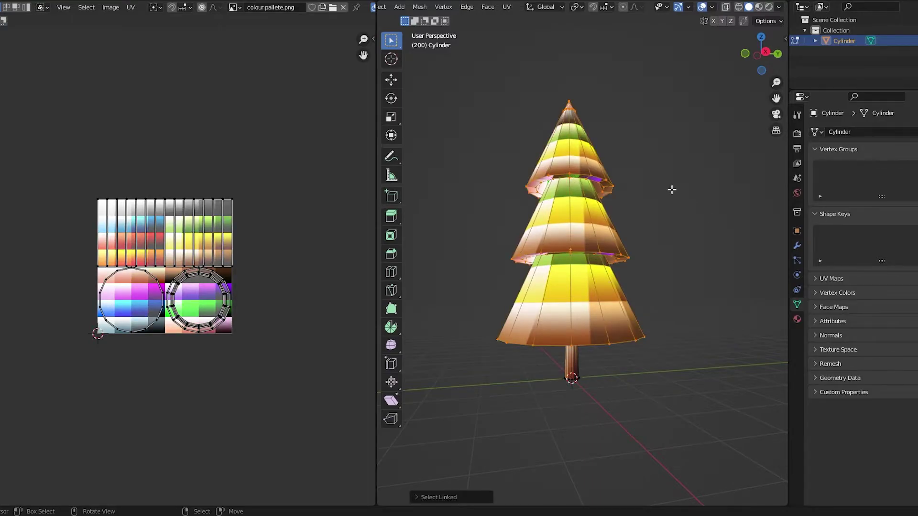
{"action": "scroll", "coordinate": [344, 287], "scroll_direction": "up", "scroll_amount": 3}
{"action": "scroll", "coordinate": [325, 311], "scroll_direction": "down", "scroll_amount": 3}
{"action": "key", "text": "a"}
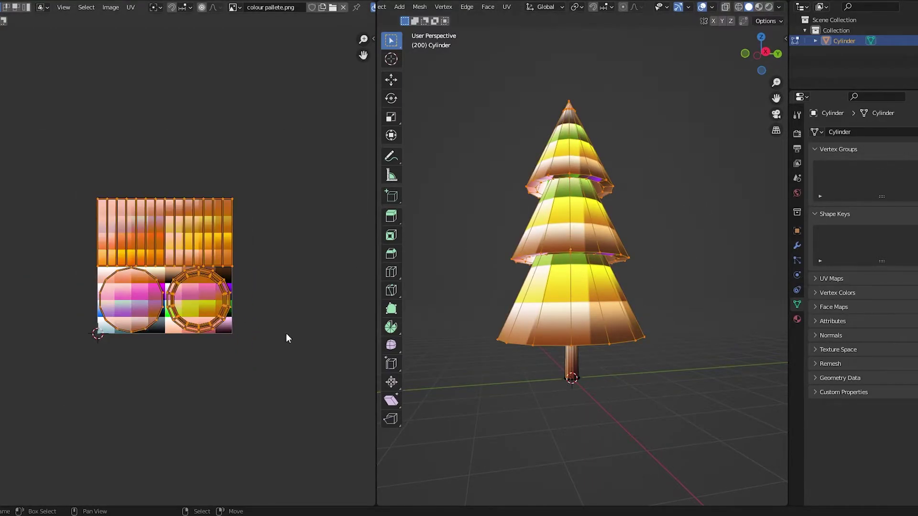
{"action": "scroll", "coordinate": [301, 344], "scroll_direction": "up", "scroll_amount": 3}
{"action": "key", "text": "Tab"}
{"action": "key", "text": "Tab"}
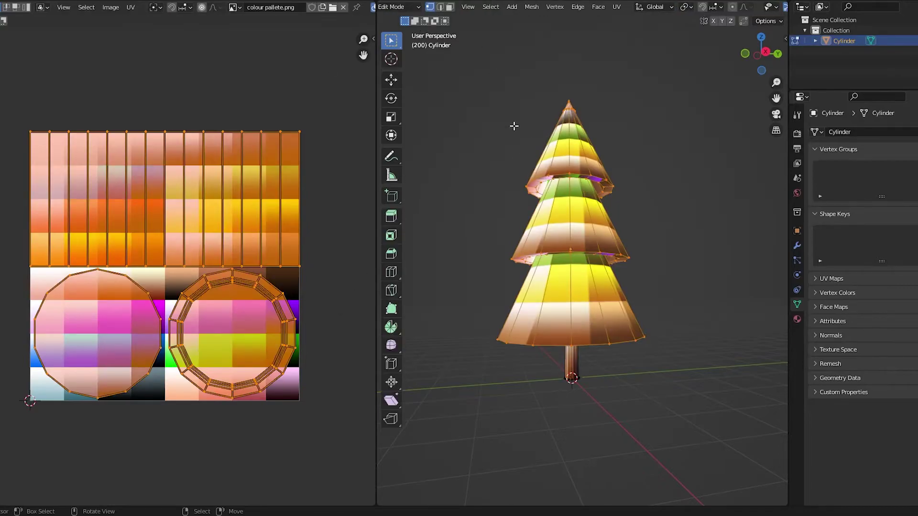
Step: Clear the selection, switch to face selection, and select a run of neighbouring side faces on the middle foliage tier
{"action": "key", "text": "alt+a"}
{"action": "scroll", "coordinate": [513, 107], "scroll_direction": "up", "scroll_amount": 1}
{"action": "left_click", "coordinate": [450, 7]}
{"action": "left_click", "coordinate": [557, 210]}
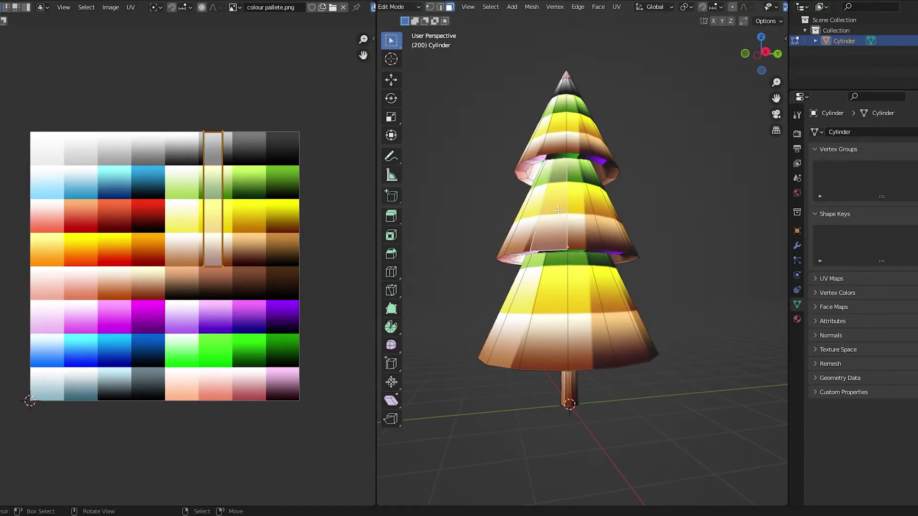
{"action": "left_click", "coordinate": [579, 215], "text": "shift"}
{"action": "left_click", "coordinate": [602, 218], "text": "shift"}
{"action": "middle_click_drag", "start_coordinate": [540, 198], "coordinate": [543, 224]}
{"action": "left_click", "coordinate": [576, 203], "text": "shift"}
{"action": "left_click", "coordinate": [552, 205], "text": "shift"}
{"action": "scroll", "coordinate": [554, 211], "scroll_direction": "up", "scroll_amount": 1}
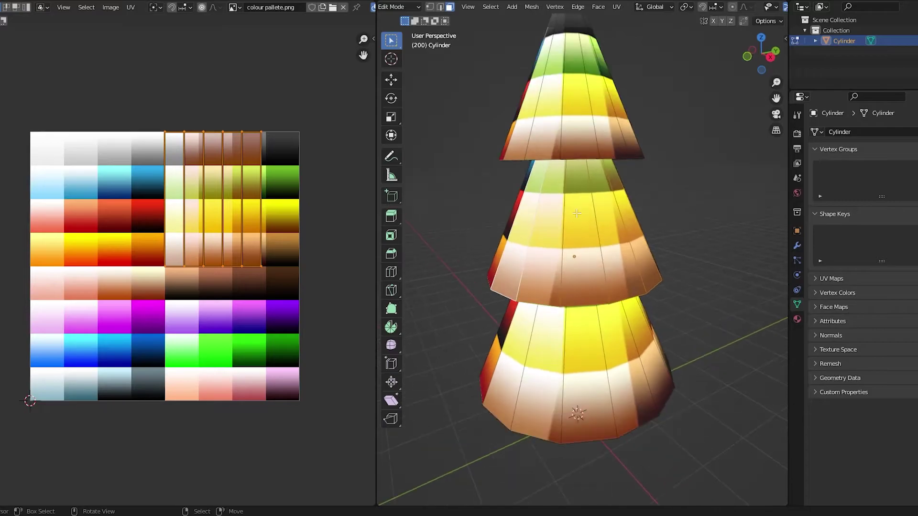
Step: Clear the face selection and select all three foliage tiers as linked geometry, leaving out the trunk
{"action": "left_click", "coordinate": [588, 132]}
{"action": "scroll", "coordinate": [583, 153], "scroll_direction": "down", "scroll_amount": 2}
{"action": "middle_click_drag", "start_coordinate": [576, 160], "coordinate": [528, 171]}
{"action": "right_click", "coordinate": [594, 173], "text": "shift"}
{"action": "right_click", "coordinate": [560, 188], "text": "shift"}
{"action": "right_click", "coordinate": [594, 187], "text": "shift"}
{"action": "key", "text": "alt+a"}
{"action": "scroll", "coordinate": [593, 187], "scroll_direction": "down", "scroll_amount": 4}
{"action": "key", "text": "ctrl+l"}
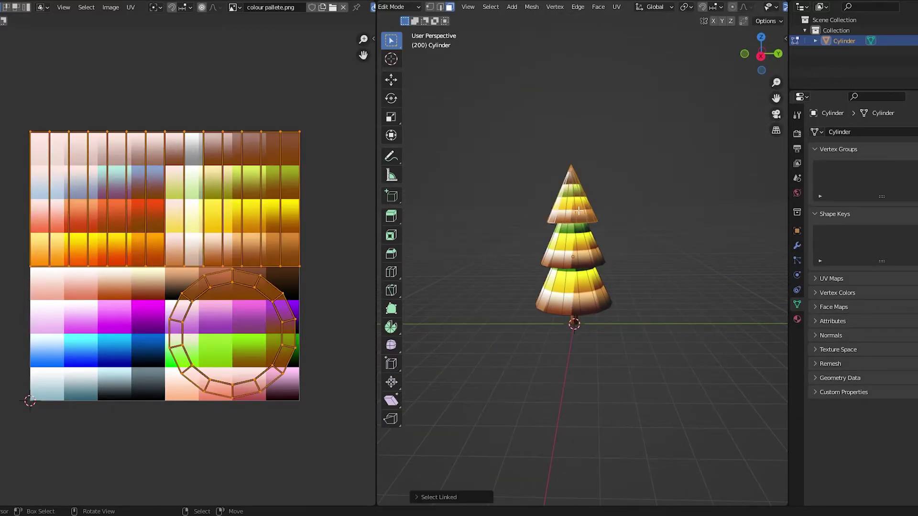
{"action": "middle_click_drag", "start_coordinate": [591, 294], "coordinate": [552, 288]}
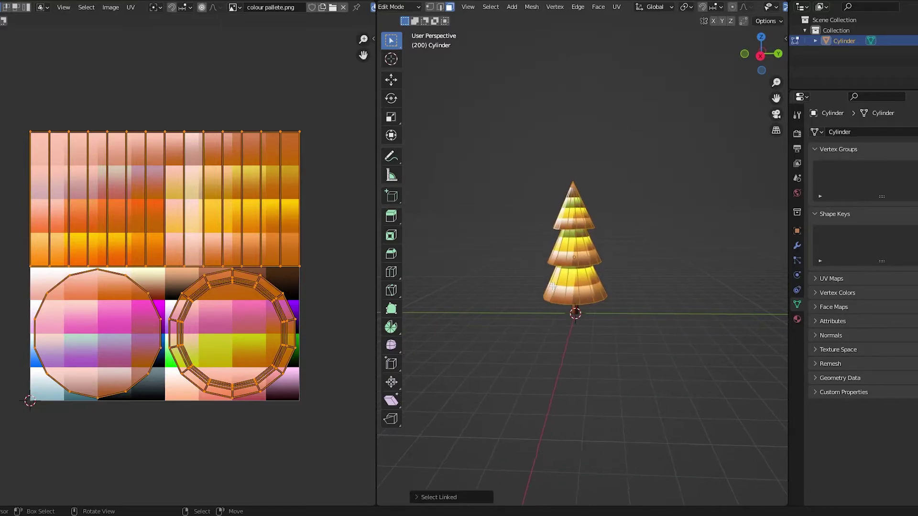
Step: Project the UVs of the selected foliage from the front orthographic view with Project from View
{"action": "key", "text": "KP_1"}
{"action": "scroll", "coordinate": [613, 264], "scroll_direction": "up", "scroll_amount": 4}
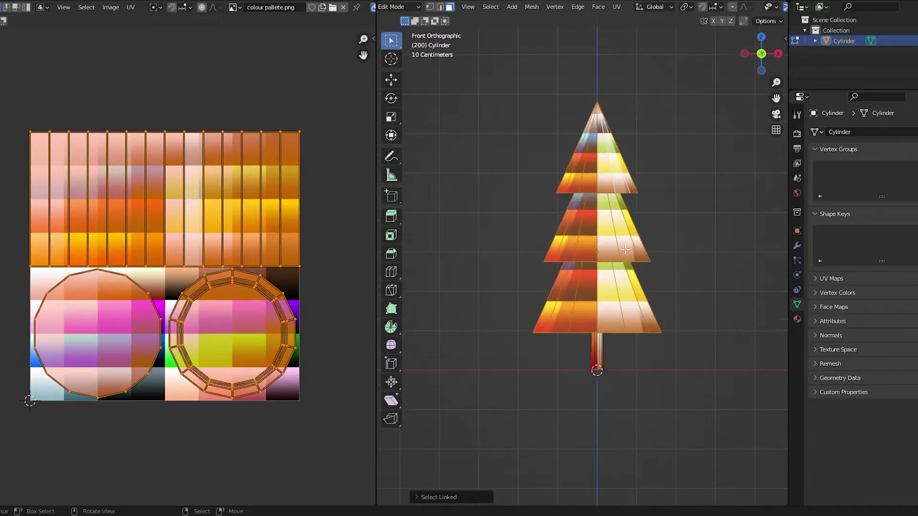
{"action": "key", "text": "u"}
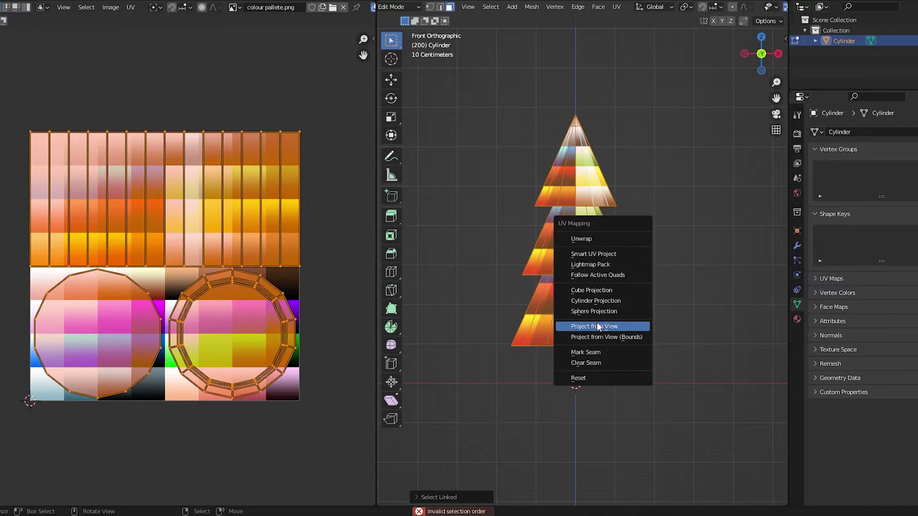
{"action": "left_click", "coordinate": [596, 325]}
{"action": "scroll", "coordinate": [160, 168], "scroll_direction": "up", "scroll_amount": 2}
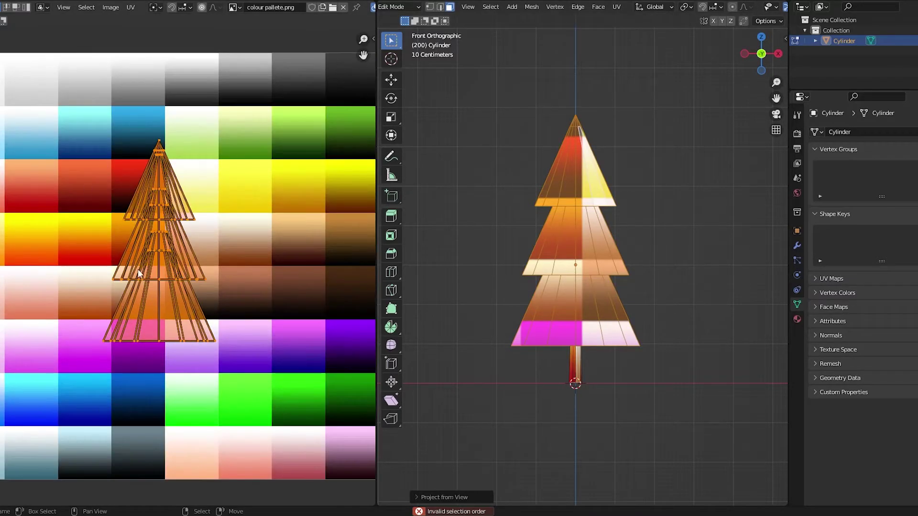
{"action": "scroll", "coordinate": [150, 180], "scroll_direction": "down", "scroll_amount": 1}
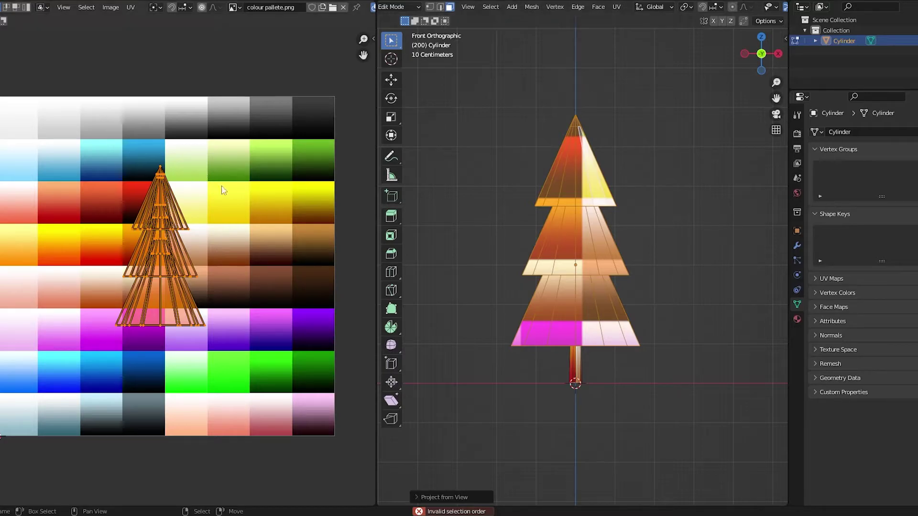
Step: Select all the projected foliage UVs, shrink them to fit inside one swatch, and move them onto the pink-purple gradient swatch
{"action": "middle_click_drag", "start_coordinate": [233, 179], "coordinate": [249, 177]}
{"action": "left_click_drag", "start_coordinate": [62, 93], "coordinate": [233, 356]}
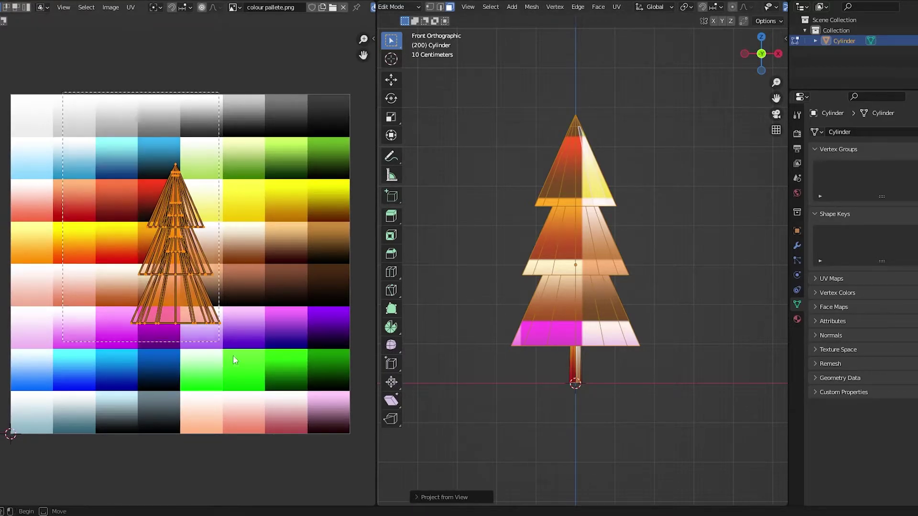
{"action": "key", "text": "s"}
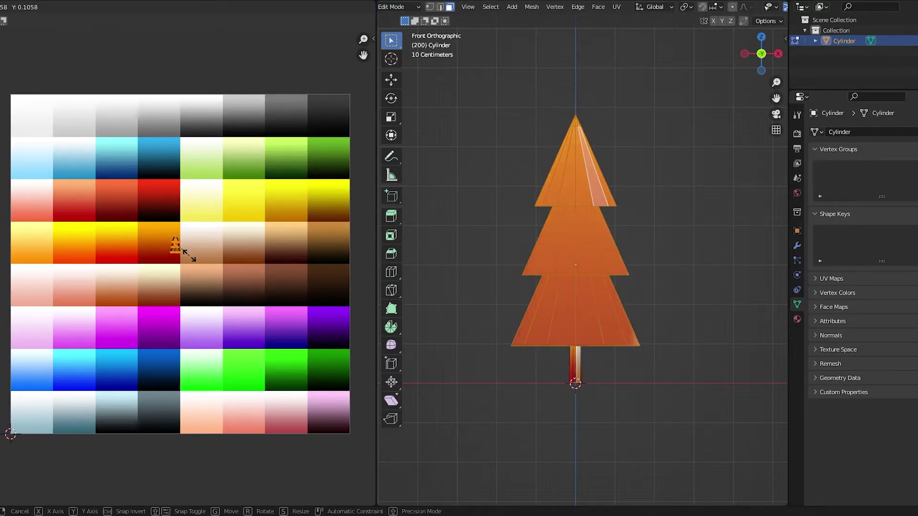
{"action": "left_click", "coordinate": [189, 257]}
{"action": "key", "text": "g"}
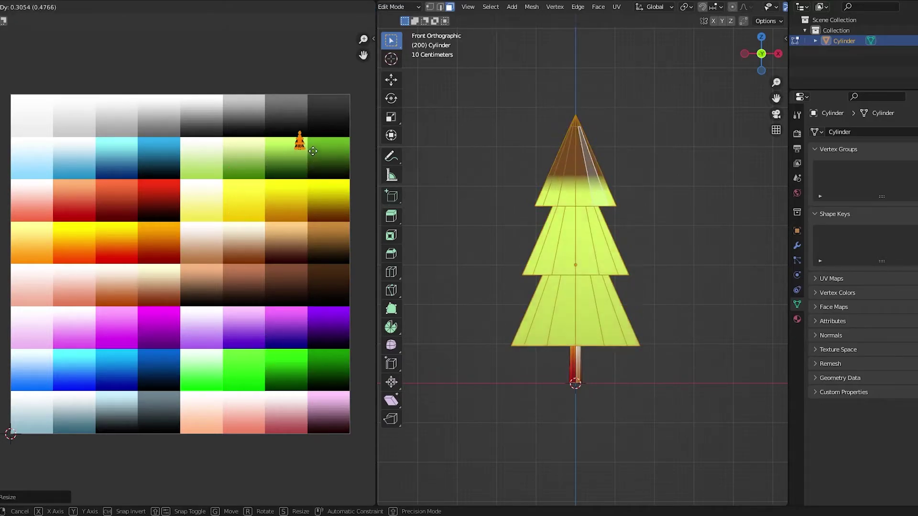
{"action": "left_click", "coordinate": [297, 329]}
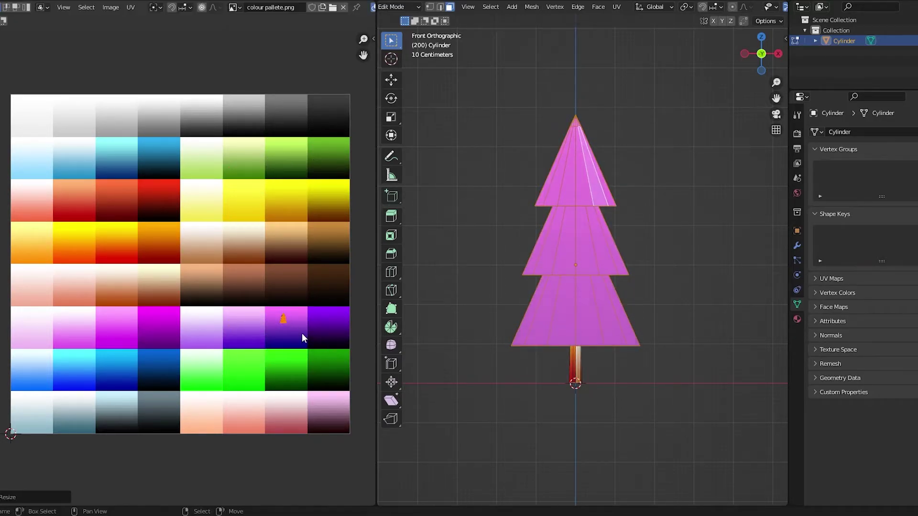
Step: Enlarge the foliage UVs to about one swatch's height and move them onto the bright yellow gradient swatch
{"action": "key", "text": "g"}
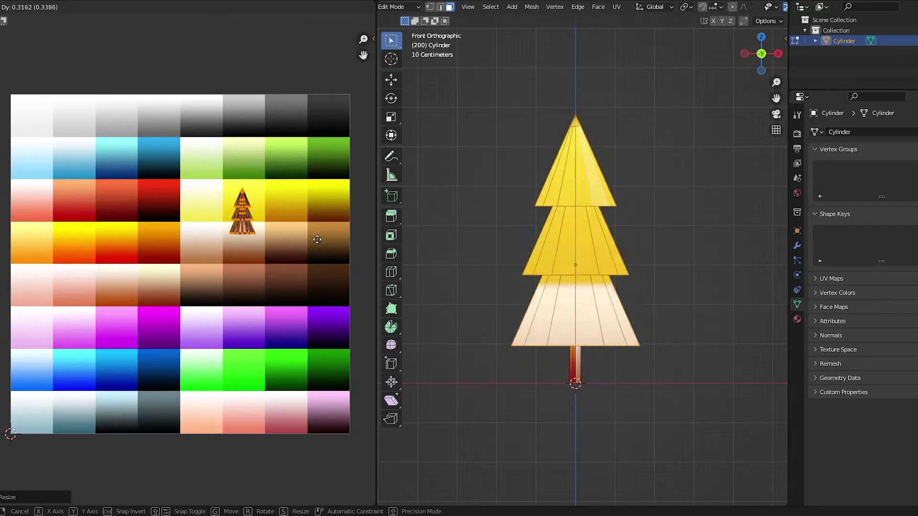
{"action": "left_click", "coordinate": [318, 239]}
{"action": "key", "text": "s"}
{"action": "left_click", "coordinate": [313, 233]}
{"action": "key", "text": "g"}
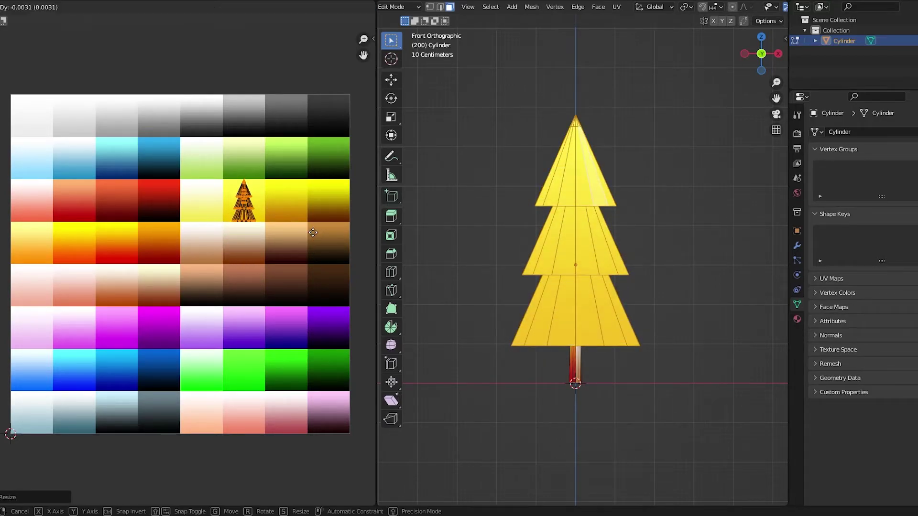
{"action": "left_click", "coordinate": [312, 232]}
Step: Move the foliage UVs onto a light grey-to-black swatch in the palette's top row and check the gradient in Object Mode
{"action": "middle_click_drag", "start_coordinate": [583, 240], "coordinate": [509, 245]}
{"action": "key", "text": "g"}
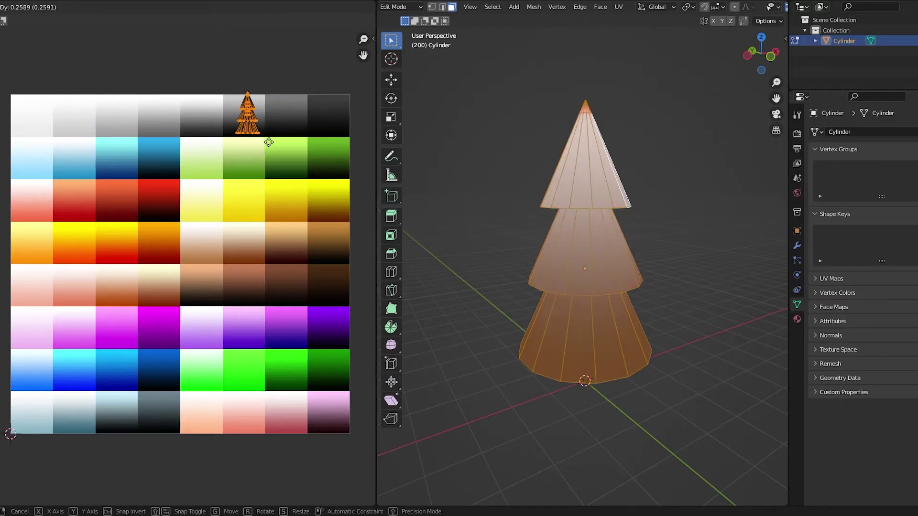
{"action": "left_click", "coordinate": [269, 142]}
{"action": "key", "text": "Tab"}
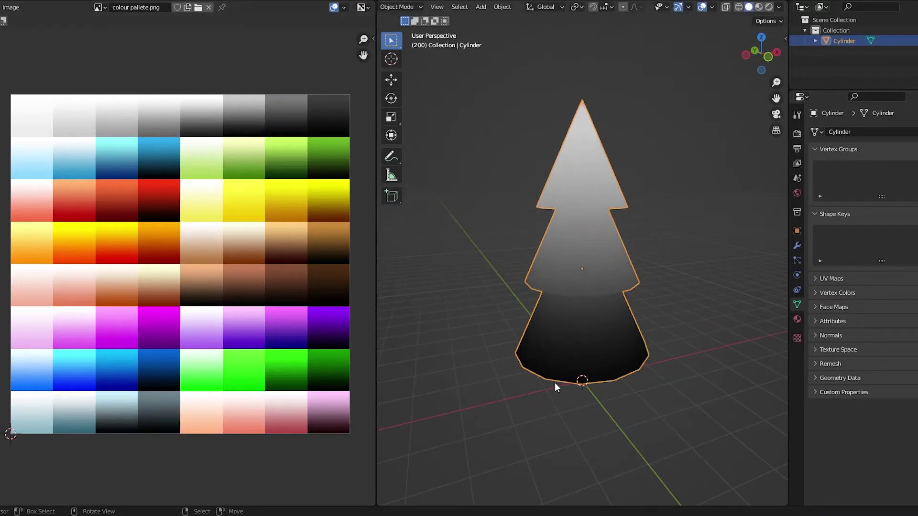
{"action": "key", "text": "Tab"}
{"action": "key", "text": "Tab"}
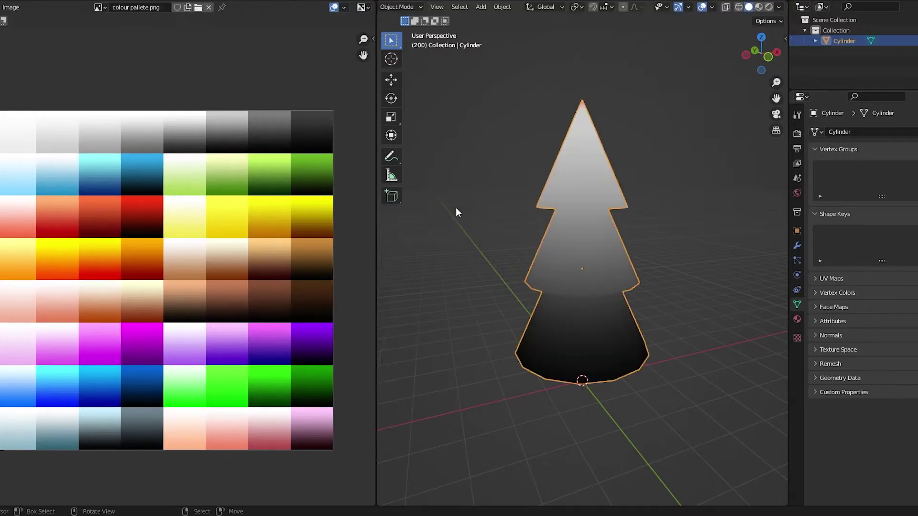
Step: Shrink the foliage UVs to a tiny area of the grey swatch and check the flat tone in Object Mode
{"action": "key", "text": "Tab"}
{"action": "scroll", "coordinate": [304, 252], "scroll_direction": "up", "scroll_amount": 3}
{"action": "key", "text": "s"}
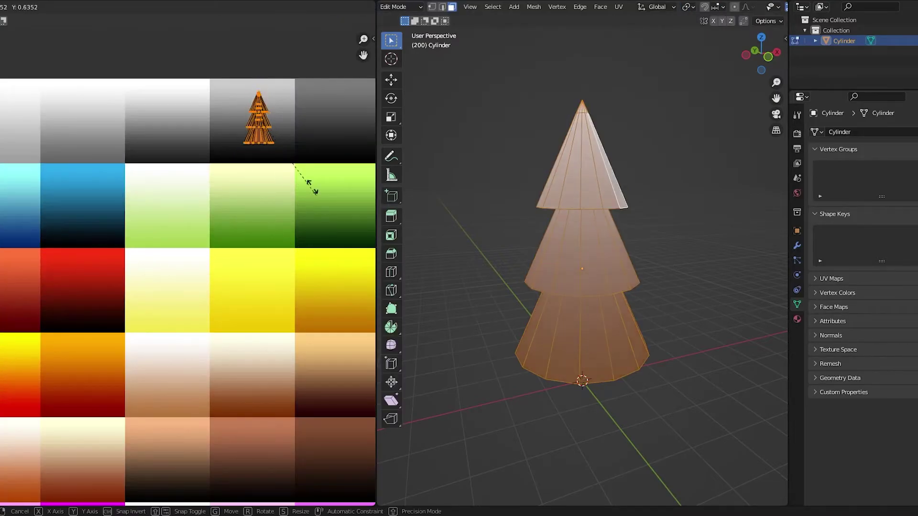
{"action": "left_click", "coordinate": [269, 129]}
{"action": "middle_click_drag", "start_coordinate": [268, 165], "coordinate": [254, 178]}
{"action": "key", "text": "Tab"}
{"action": "scroll", "coordinate": [519, 226], "scroll_direction": "down", "scroll_amount": 2}
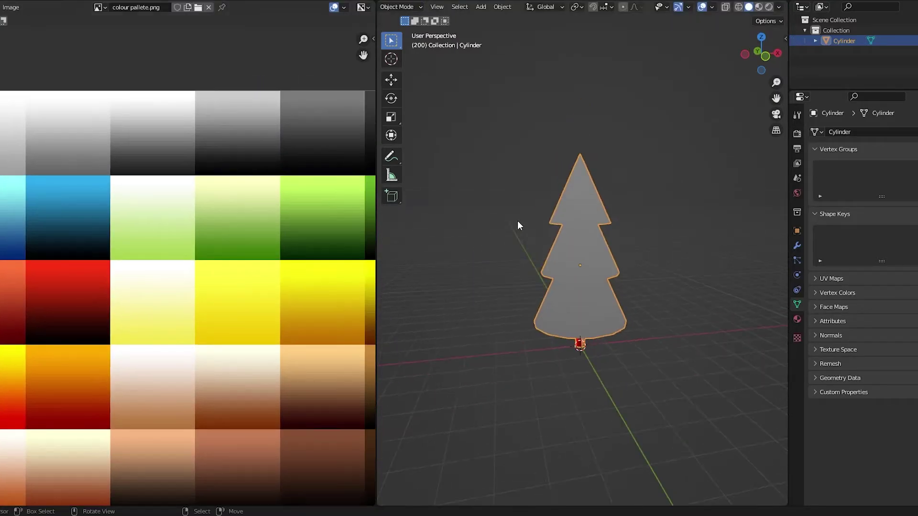
Step: Enlarge the foliage UVs on the grey swatch to bring back a soft gradient and check it in Object Mode
{"action": "middle_click_drag", "start_coordinate": [559, 220], "coordinate": [552, 215]}
{"action": "key", "text": "Tab"}
{"action": "key", "text": "s"}
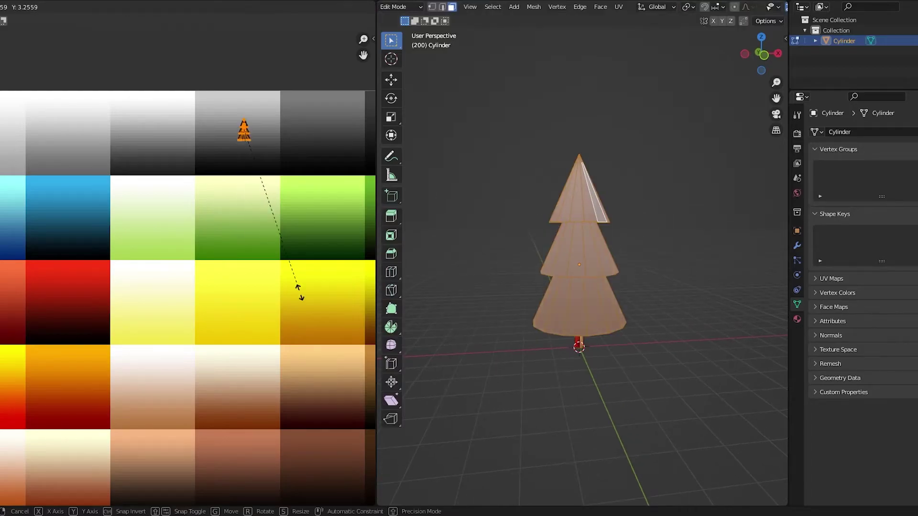
{"action": "left_click", "coordinate": [299, 291]}
{"action": "key", "text": "Tab"}
{"action": "middle_click_drag", "start_coordinate": [543, 247], "coordinate": [568, 249]}
{"action": "scroll", "coordinate": [567, 268], "scroll_direction": "up", "scroll_amount": 1}
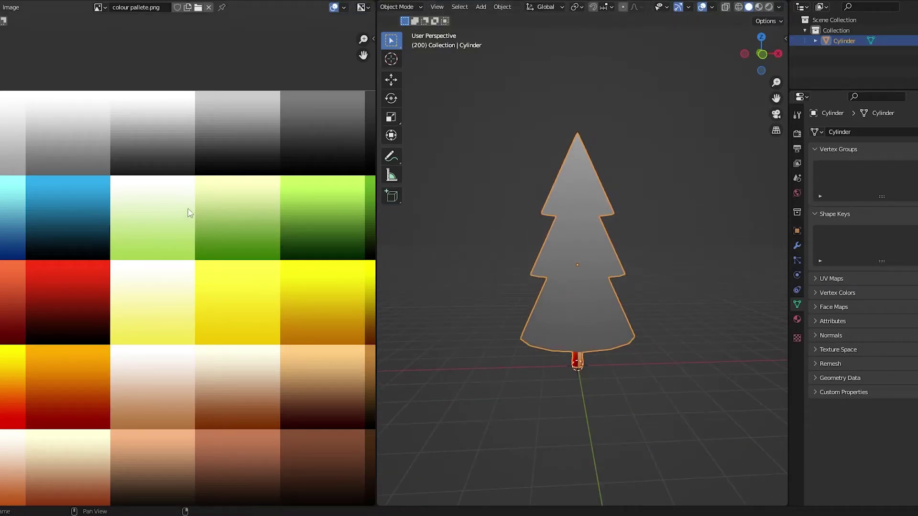
Step: Move the foliage UVs onto the darkest green swatch in the palette's second row and check the tree in Object Mode
{"action": "scroll", "coordinate": [188, 211], "scroll_direction": "down", "scroll_amount": 4}
{"action": "key", "text": "Tab"}
{"action": "scroll", "coordinate": [215, 215], "scroll_direction": "up", "scroll_amount": 4}
{"action": "key", "text": "g"}
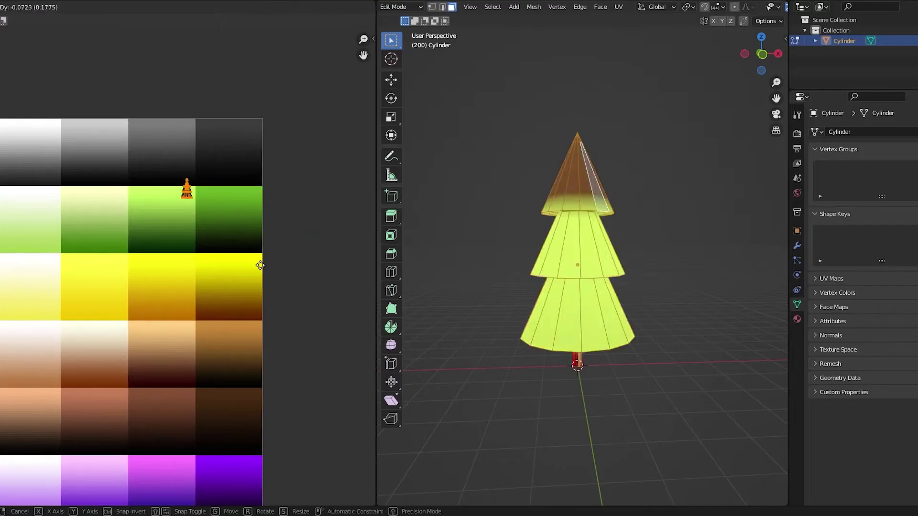
{"action": "left_click", "coordinate": [270, 266]}
{"action": "key", "text": "Tab"}
{"action": "scroll", "coordinate": [583, 233], "scroll_direction": "down", "scroll_amount": 1}
Step: Enlarge the foliage UVs and centre them in the dark green swatch for a stronger gradient on the tree
{"action": "key", "text": "Tab"}
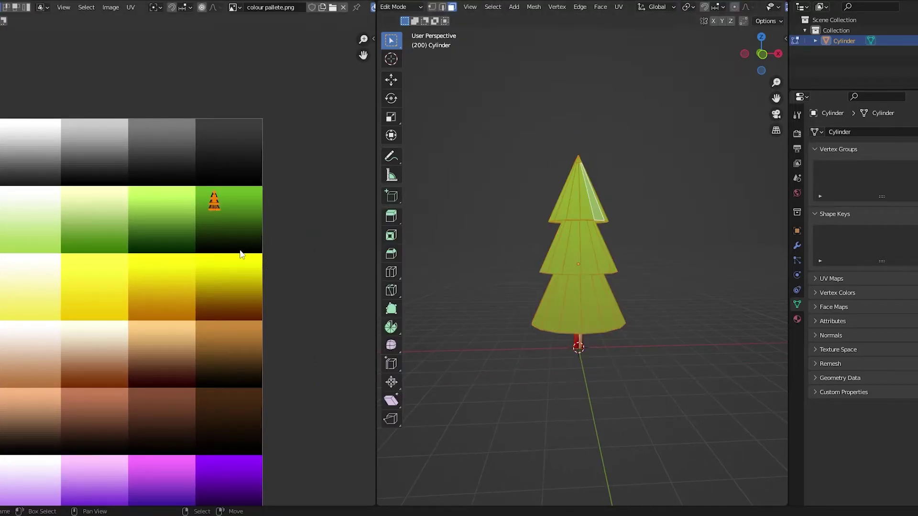
{"action": "key", "text": "s"}
{"action": "left_click", "coordinate": [292, 279]}
{"action": "key", "text": "g"}
{"action": "left_click", "coordinate": [308, 287]}
{"action": "key", "text": "Tab"}
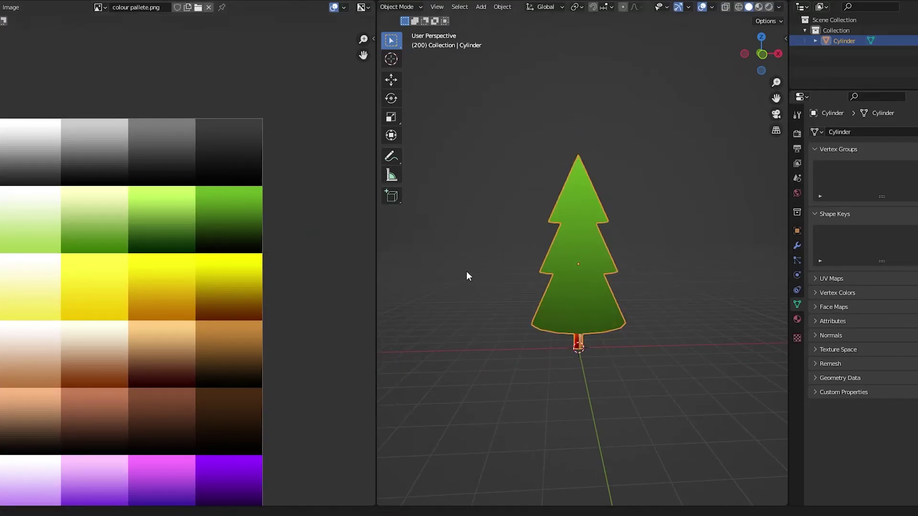
{"action": "middle_click_drag", "start_coordinate": [466, 271], "coordinate": [533, 267]}
Step: Squash the foliage UVs vertically within the green swatch to soften the gradient, and inspect the tree in Object Mode
{"action": "key", "text": "Tab"}
{"action": "key", "text": "s"}
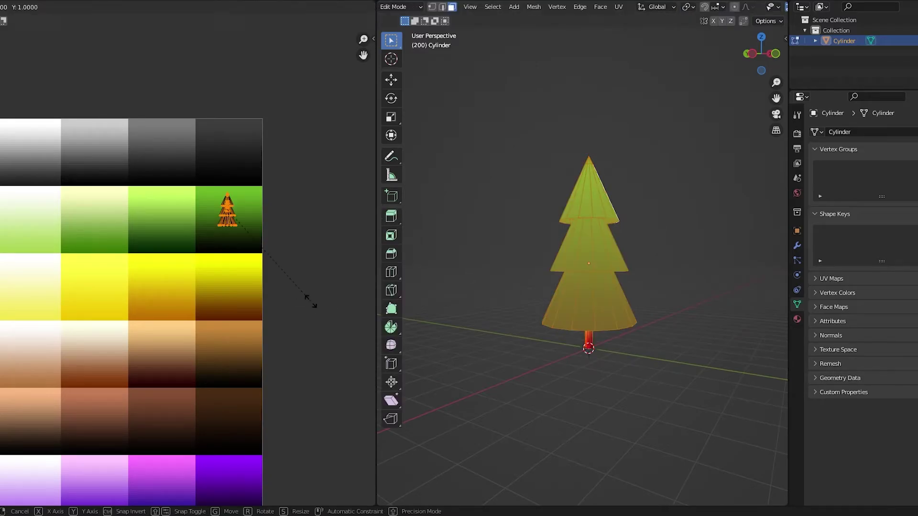
{"action": "left_click", "coordinate": [267, 238]}
{"action": "key", "text": "Tab"}
{"action": "key", "text": "Tab"}
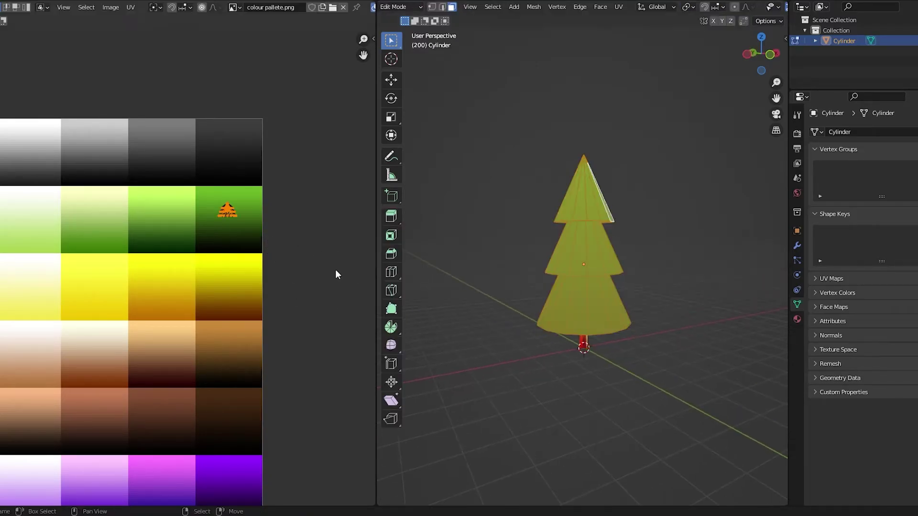
{"action": "key", "text": "Tab"}
{"action": "middle_click_drag", "start_coordinate": [468, 280], "coordinate": [480, 293]}
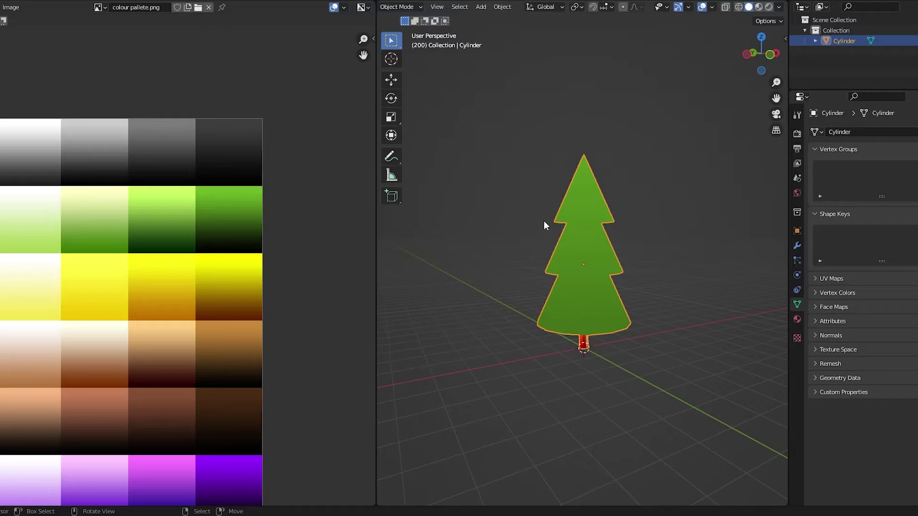
Step: Enable Shadow in the 3D viewport's shading options and inspect the shaded tree from another angle
{"action": "left_click", "coordinate": [779, 7]}
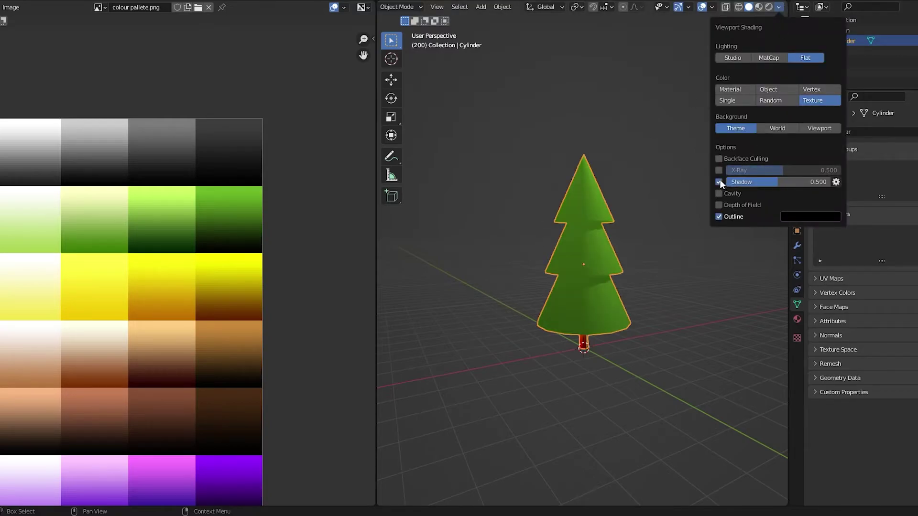
{"action": "mouse_move", "coordinate": [688, 175]}
{"action": "middle_mouse_down"}
{"action": "mouse_move", "coordinate": [601, 162]}
{"action": "mouse_move", "coordinate": [679, 159]}
{"action": "mouse_move", "coordinate": [546, 168]}
{"action": "mouse_move", "coordinate": [553, 161]}
{"action": "middle_mouse_up"}
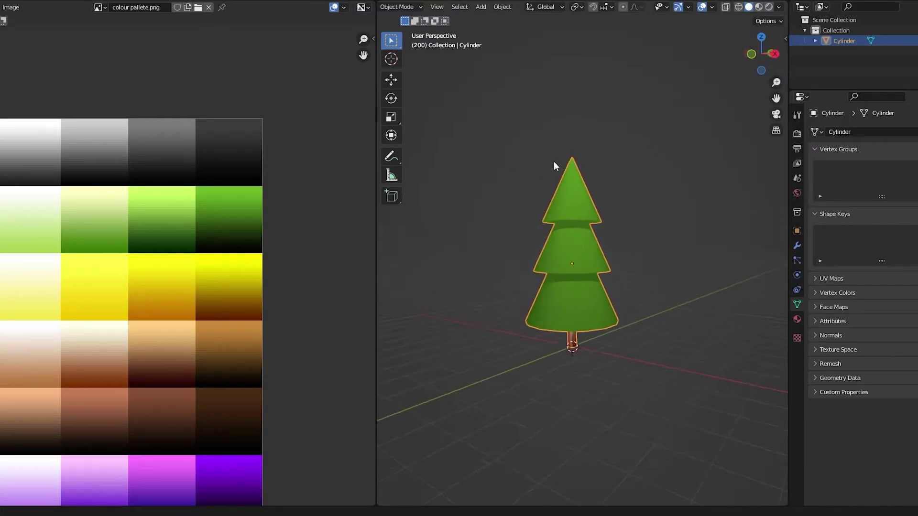
{"action": "key", "text": "Tab"}
{"action": "key", "text": "Tab"}
{"action": "scroll", "coordinate": [612, 230], "scroll_direction": "down", "scroll_amount": 3}
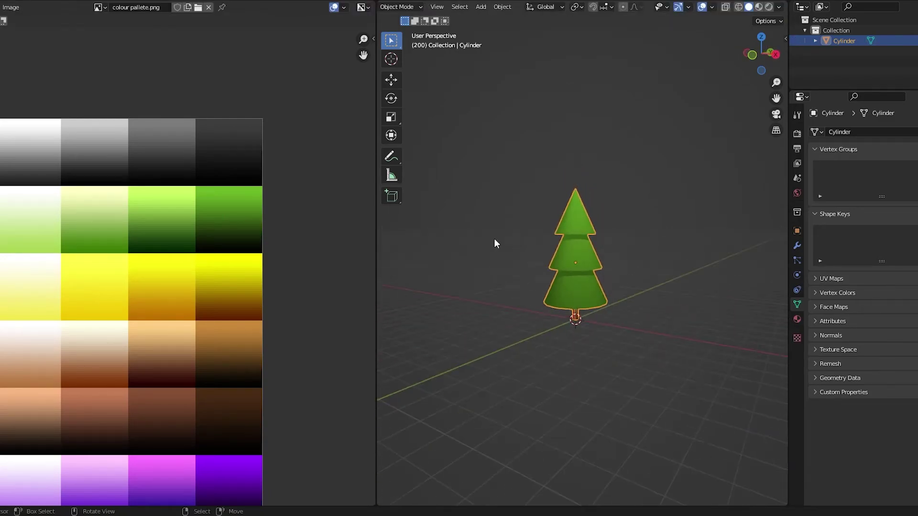
Step: Move the foliage UVs onto the dark green swatch at the end of the palette's seventh row
{"action": "key", "text": "Tab"}
{"action": "scroll", "coordinate": [225, 228], "scroll_direction": "down", "scroll_amount": 7}
{"action": "scroll", "coordinate": [253, 228], "scroll_direction": "up", "scroll_amount": 4}
{"action": "key", "text": "g"}
{"action": "left_click", "coordinate": [261, 393]}
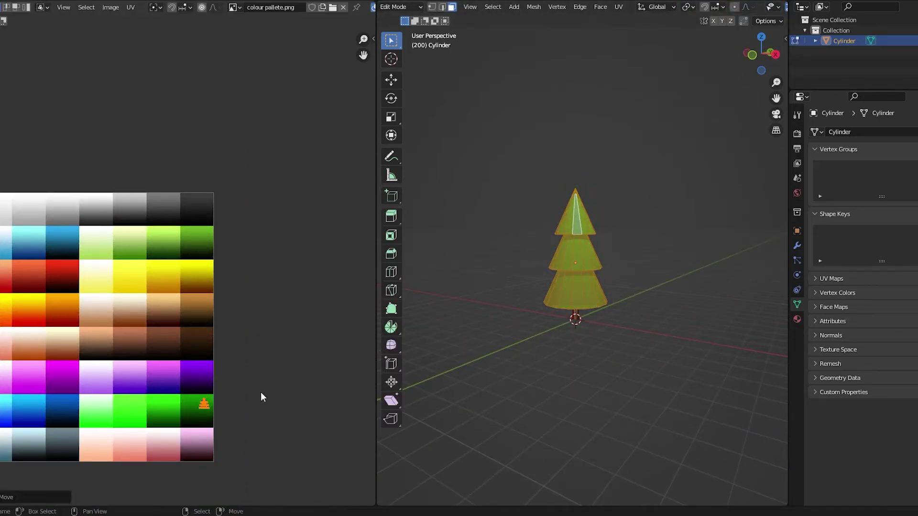
Step: Undo the foliage UVs' move onto the seventh-row dark green swatch and inspect the tree from below
{"action": "key", "text": "Tab"}
{"action": "key", "text": "ctrl+z"}
{"action": "key", "text": "ctrl+z"}
{"action": "key", "text": "ctrl+z"}
{"action": "scroll", "coordinate": [580, 303], "scroll_direction": "up", "scroll_amount": 4}
{"action": "scroll", "coordinate": [581, 303], "scroll_direction": "down", "scroll_amount": 1}
{"action": "middle_click_drag", "start_coordinate": [581, 303], "coordinate": [567, 279]}
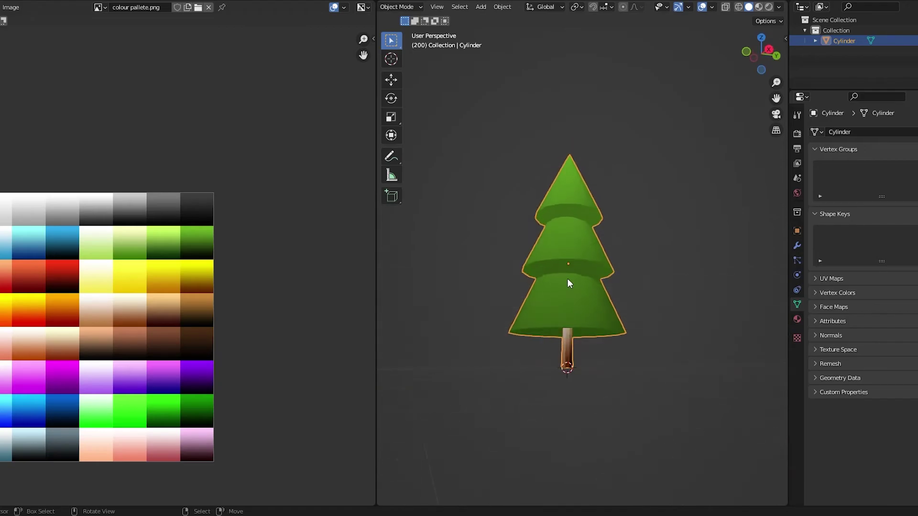
Step: Select only the linked trunk geometry and project its UVs from the front view
{"action": "key", "text": "Tab"}
{"action": "key", "text": "alt+a"}
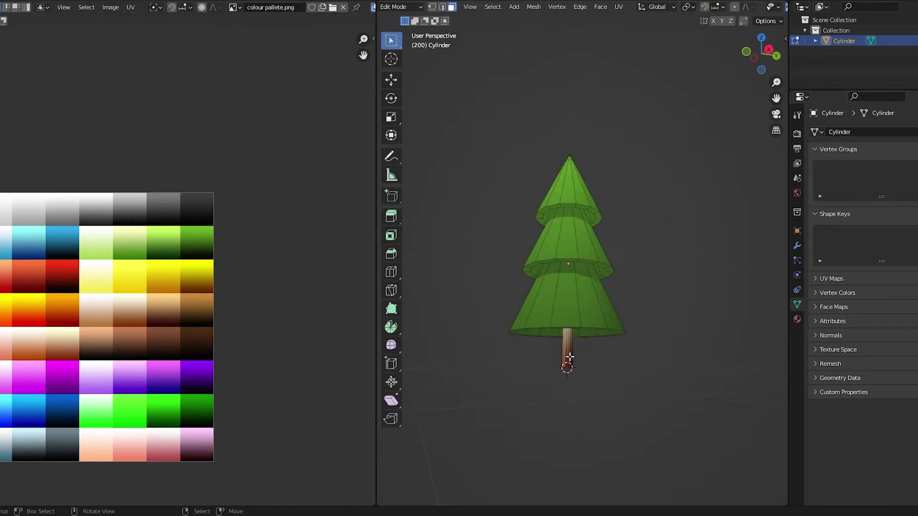
{"action": "key", "text": "l"}
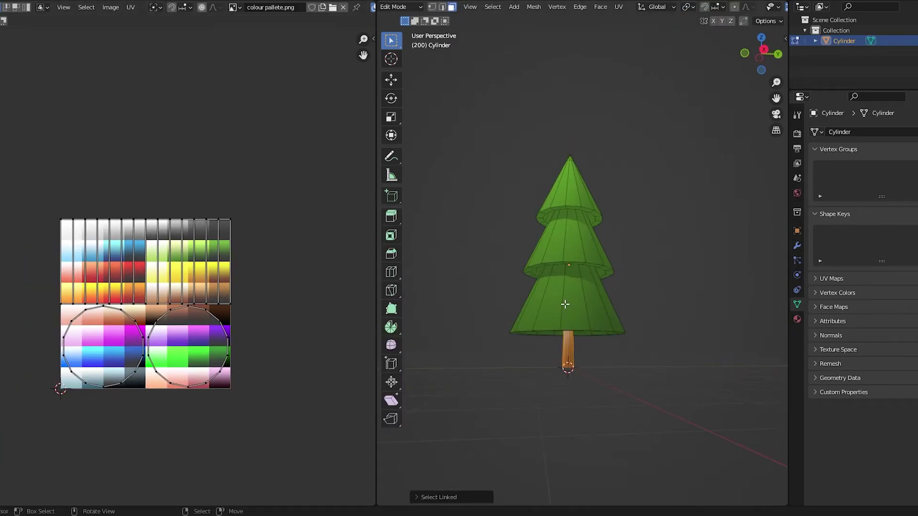
{"action": "key", "text": "KP_1"}
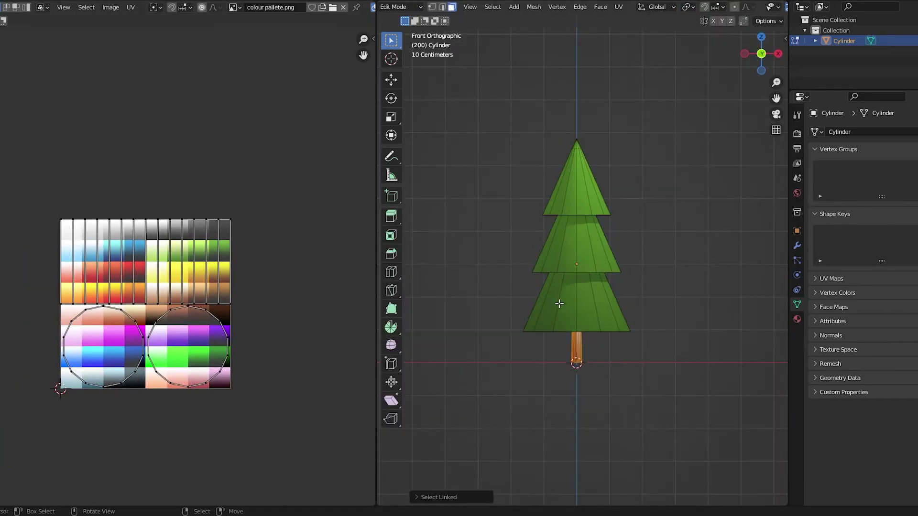
{"action": "key", "text": "u"}
{"action": "left_click", "coordinate": [556, 303]}
{"action": "scroll", "coordinate": [118, 281], "scroll_direction": "up", "scroll_amount": 4}
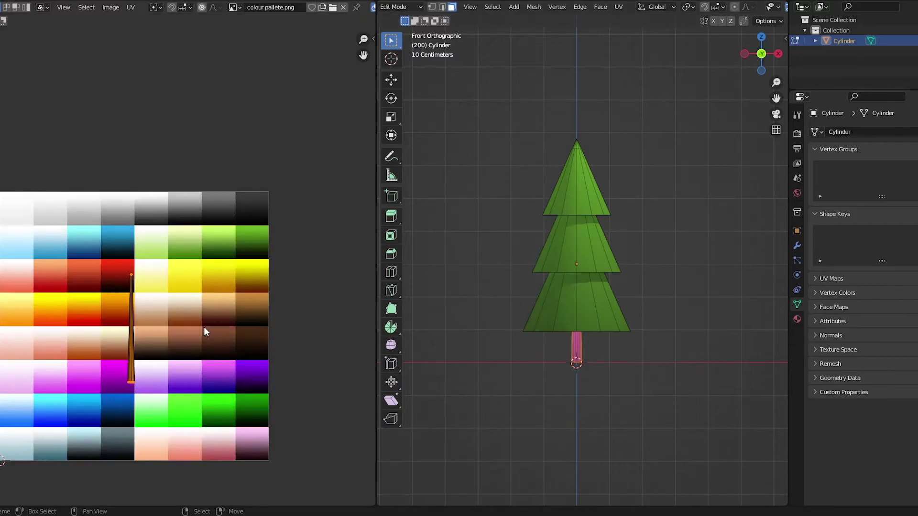
Step: Scale the trunk UVs down, place them on the dark brown swatch ending the fifth row, and inspect the tree
{"action": "key", "text": "s"}
{"action": "left_click", "coordinate": [158, 344]}
{"action": "key", "text": "Tab"}
{"action": "scroll", "coordinate": [632, 254], "scroll_direction": "up", "scroll_amount": 4}
{"action": "middle_click_drag", "start_coordinate": [636, 244], "coordinate": [632, 255]}
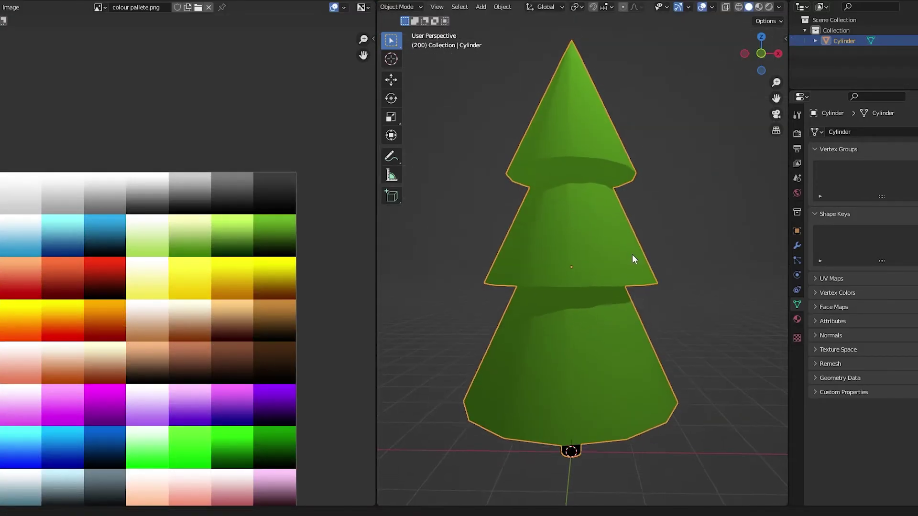
Step: Rotate the trunk UVs 180° on the dark brown swatch, and inspect the deselected tree in Object Mode
{"action": "key", "text": "Tab"}
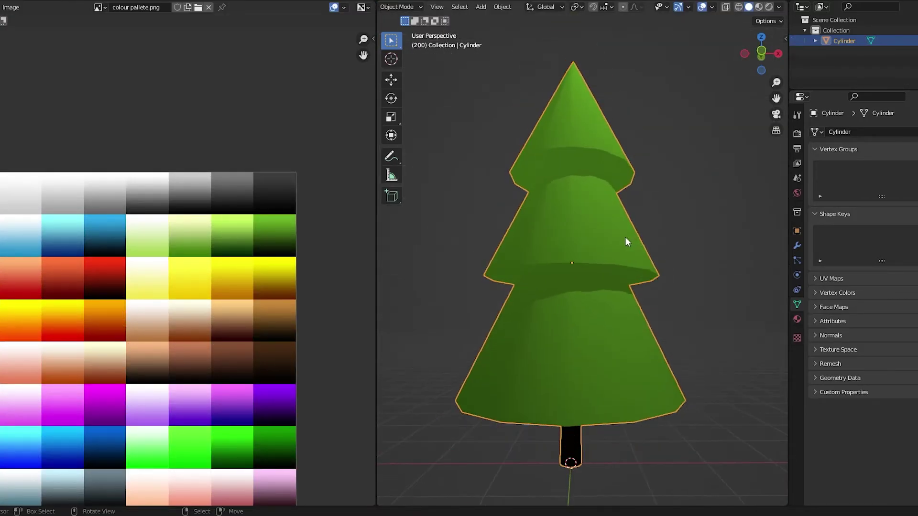
{"action": "key", "text": "g"}
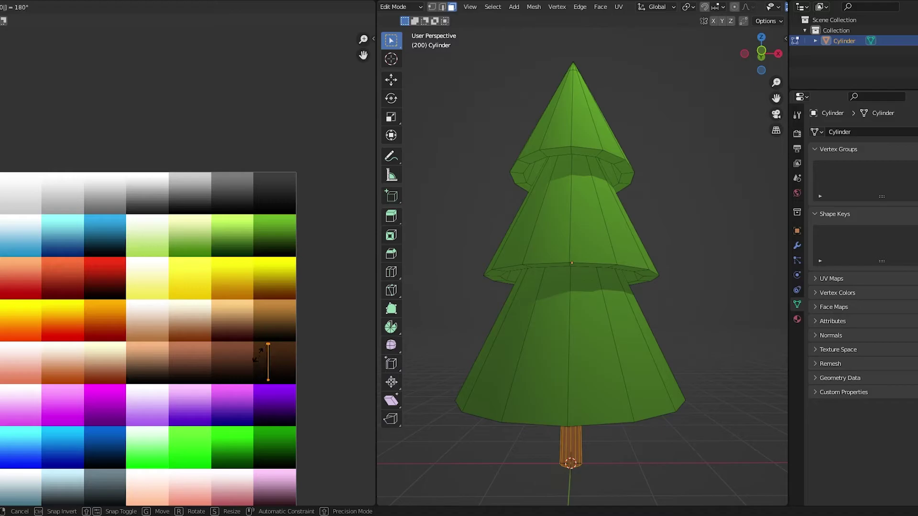
{"action": "key", "text": "Return"}
{"action": "key", "text": "Tab"}
{"action": "middle_click_drag", "start_coordinate": [587, 311], "coordinate": [559, 302]}
{"action": "scroll", "coordinate": [581, 270], "scroll_direction": "down", "scroll_amount": 3}
{"action": "key", "text": "alt+a"}
{"action": "scroll", "coordinate": [559, 302], "scroll_direction": "up", "scroll_amount": 1}
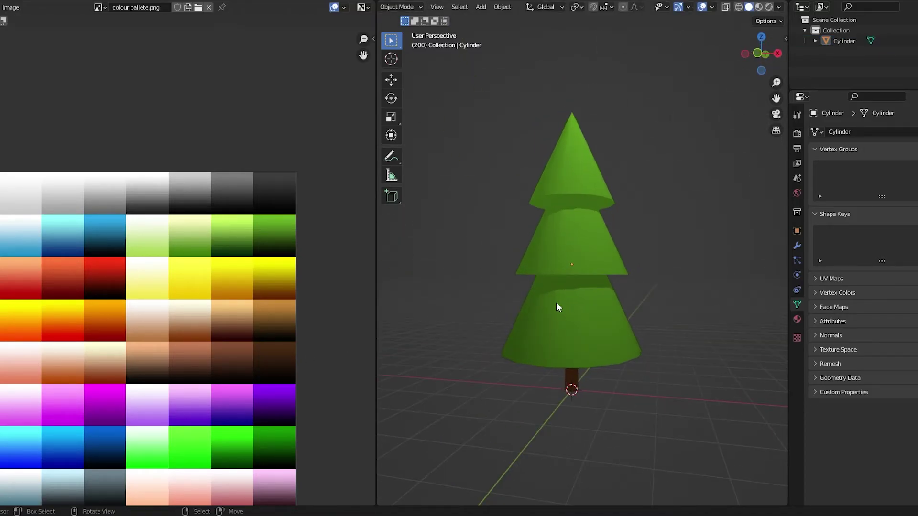
Step: Start selecting every other face around the tree's middle foliage tier in Edit Mode
{"action": "right_click", "coordinate": [575, 306]}
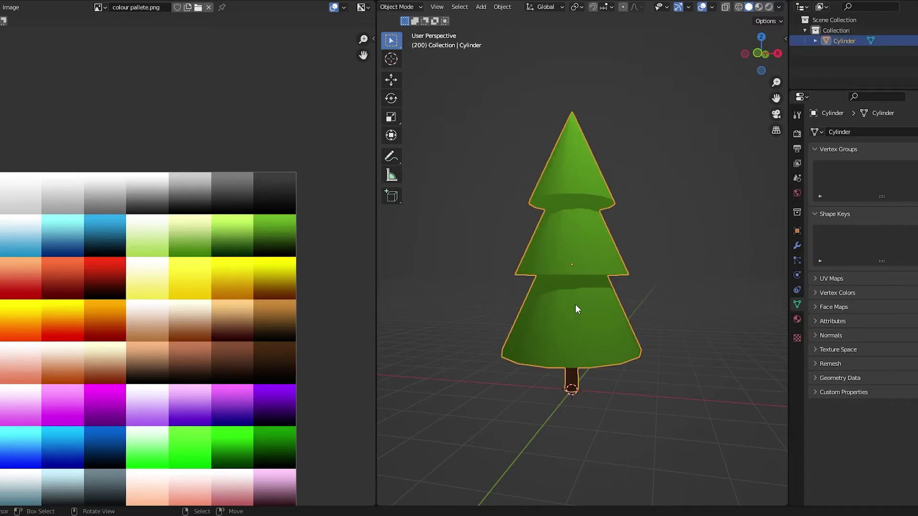
{"action": "key", "text": "Tab"}
{"action": "scroll", "coordinate": [585, 241], "scroll_direction": "up", "scroll_amount": 2}
{"action": "right_click", "coordinate": [569, 246]}
{"action": "middle_click_drag", "start_coordinate": [569, 246], "coordinate": [644, 240]}
{"action": "right_click", "coordinate": [607, 262], "text": "shift"}
{"action": "right_click", "coordinate": [582, 238], "text": "shift"}
{"action": "middle_click_drag", "start_coordinate": [582, 239], "coordinate": [730, 251]}
{"action": "right_click", "coordinate": [616, 254], "text": "shift"}
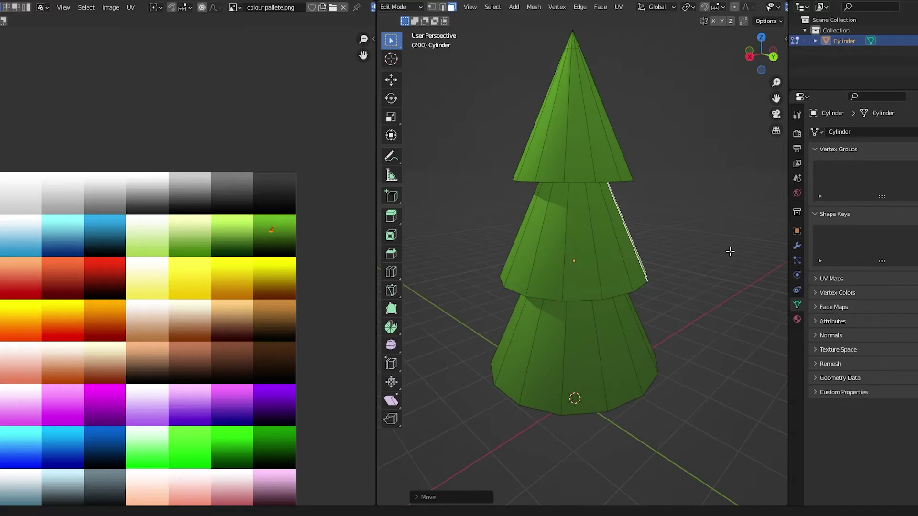
Step: Extend the alternating face selection around the rest of the middle foliage tier
{"action": "right_click", "coordinate": [596, 248], "text": "shift"}
{"action": "key", "text": "ctrl+z"}
{"action": "right_click", "coordinate": [583, 249], "text": "shift"}
{"action": "key", "text": "ctrl+z"}
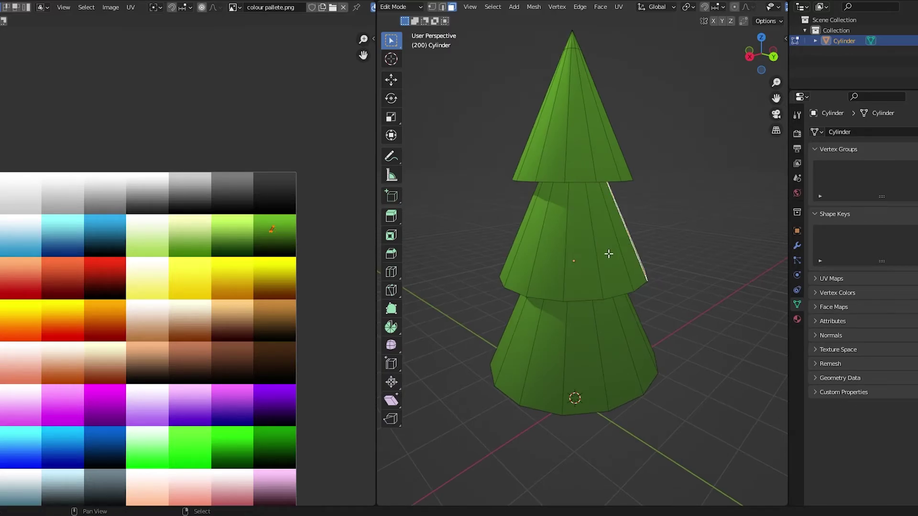
{"action": "right_click", "coordinate": [608, 253], "text": "shift"}
{"action": "middle_click_drag", "start_coordinate": [547, 242], "coordinate": [657, 245]}
{"action": "right_click", "coordinate": [546, 248], "text": "shift"}
{"action": "right_click", "coordinate": [556, 247], "text": "shift"}
{"action": "right_click", "coordinate": [542, 247], "text": "shift"}
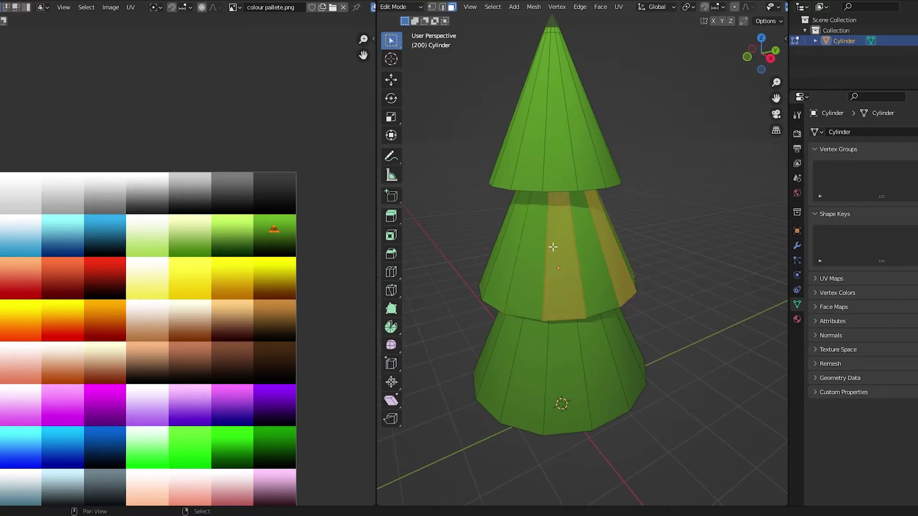
{"action": "middle_click_drag", "start_coordinate": [551, 245], "coordinate": [622, 248]}
{"action": "right_click", "coordinate": [562, 259], "text": "shift"}
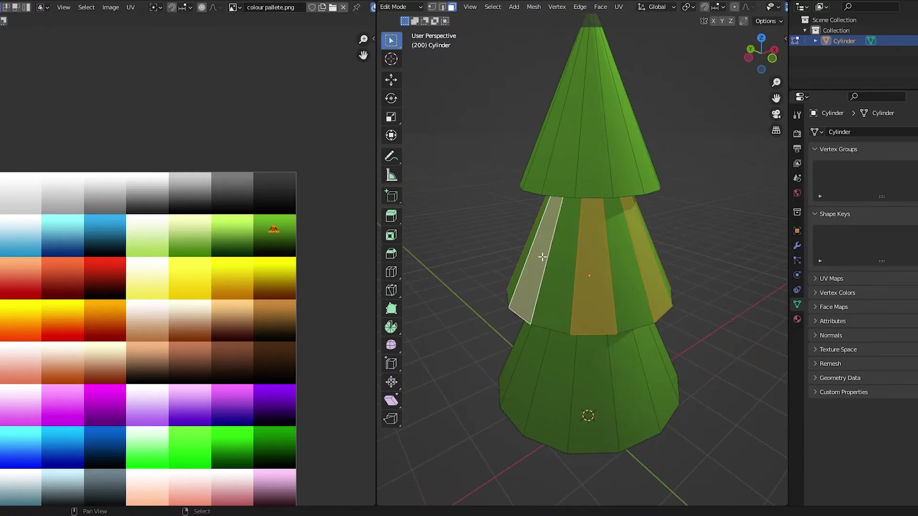
{"action": "scroll", "coordinate": [629, 231], "scroll_direction": "down", "scroll_amount": 3}
Step: Try moving the alternating faces' UVs across the palette to give the middle tier stripes, and inspect the tree
{"action": "key", "text": "g"}
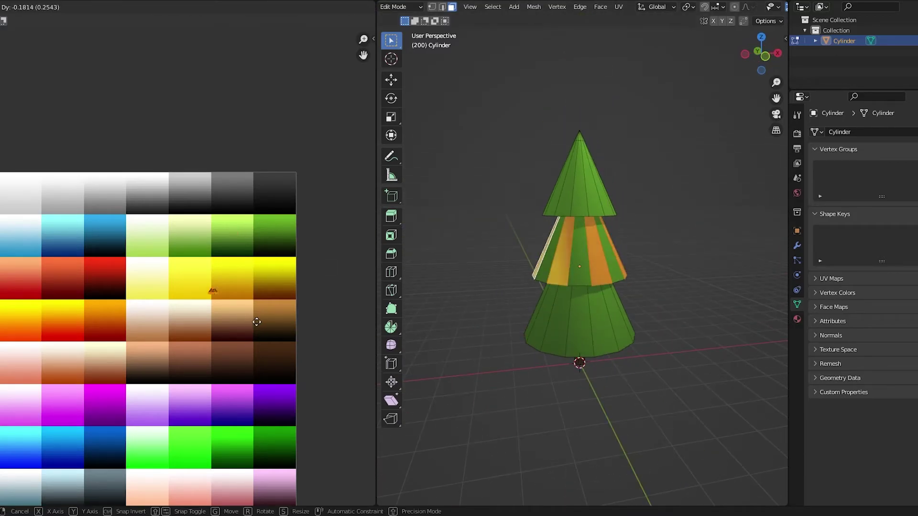
{"action": "left_click", "coordinate": [317, 273]}
{"action": "key", "text": "Tab"}
{"action": "middle_click_drag", "start_coordinate": [631, 259], "coordinate": [586, 264]}
{"action": "key", "text": "Tab"}
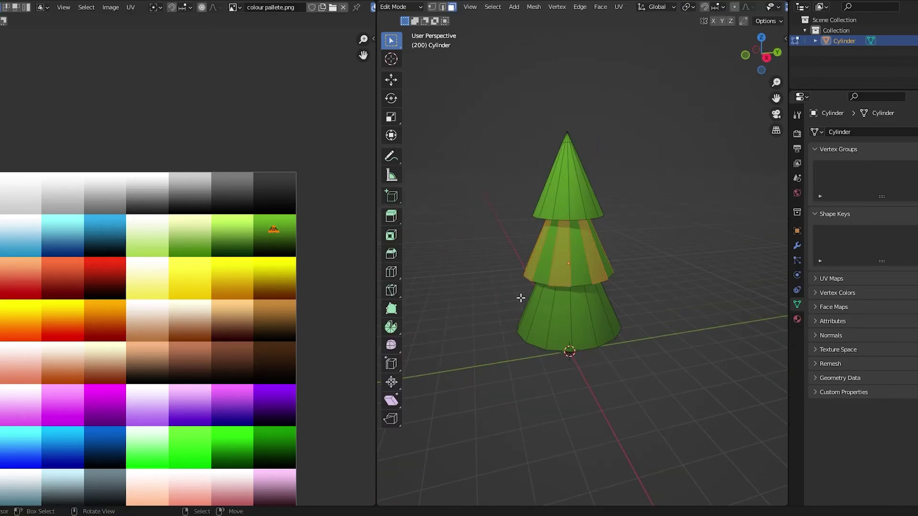
Step: Replace the tree with a new cube and scale it from the top view
{"action": "key", "text": "Tab"}
{"action": "middle_click_drag", "start_coordinate": [434, 303], "coordinate": [454, 303]}
{"action": "key", "text": "Delete"}
{"action": "key", "text": "shift+a"}
{"action": "mouse_move", "coordinate": [478, 302]}
{"action": "left_click", "coordinate": [590, 85]}
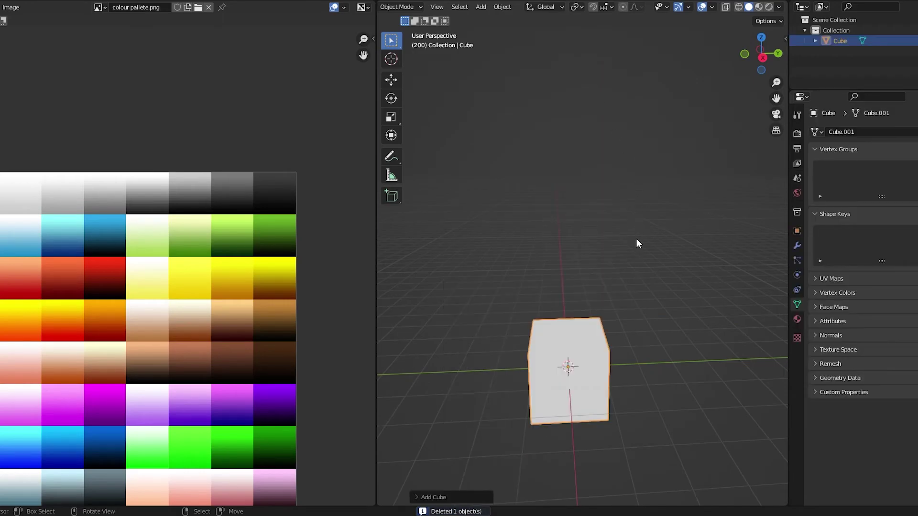
{"action": "middle_click_drag", "start_coordinate": [635, 241], "coordinate": [571, 251]}
{"action": "key", "text": "KP_7"}
{"action": "key", "text": "s"}
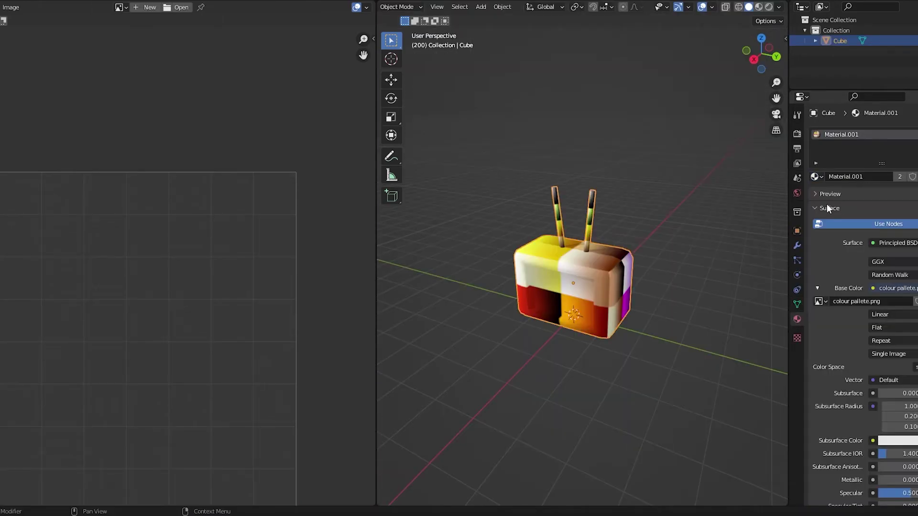
Step: Select only the television's linked body in Edit Mode and project its UVs from the right view
{"action": "middle_click_drag", "start_coordinate": [592, 272], "coordinate": [615, 272]}
{"action": "scroll", "coordinate": [610, 262], "scroll_direction": "up", "scroll_amount": 2}
{"action": "key", "text": "Tab"}
{"action": "middle_click_drag", "start_coordinate": [554, 260], "coordinate": [569, 275]}
{"action": "key", "text": "a"}
{"action": "key", "text": "alt+a"}
{"action": "key", "text": "l"}
{"action": "key", "text": "KP_3"}
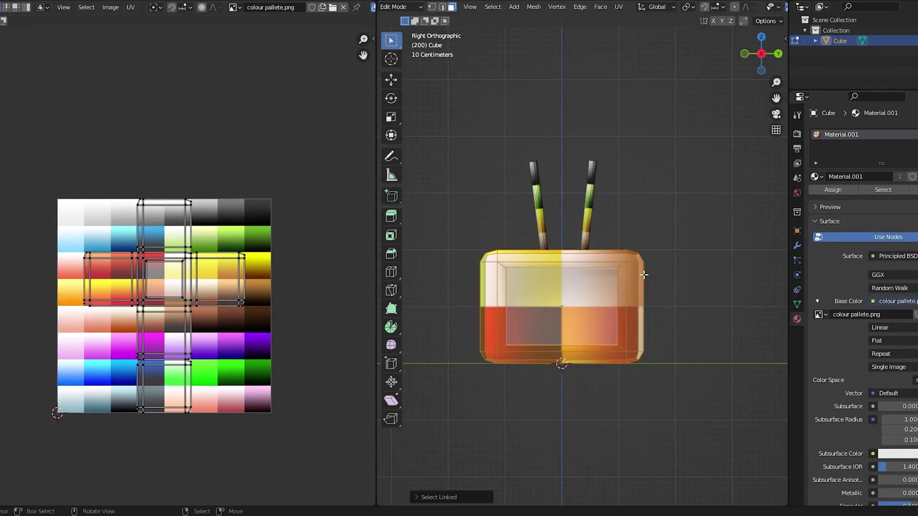
{"action": "key", "text": "u"}
{"action": "left_click", "coordinate": [643, 274]}
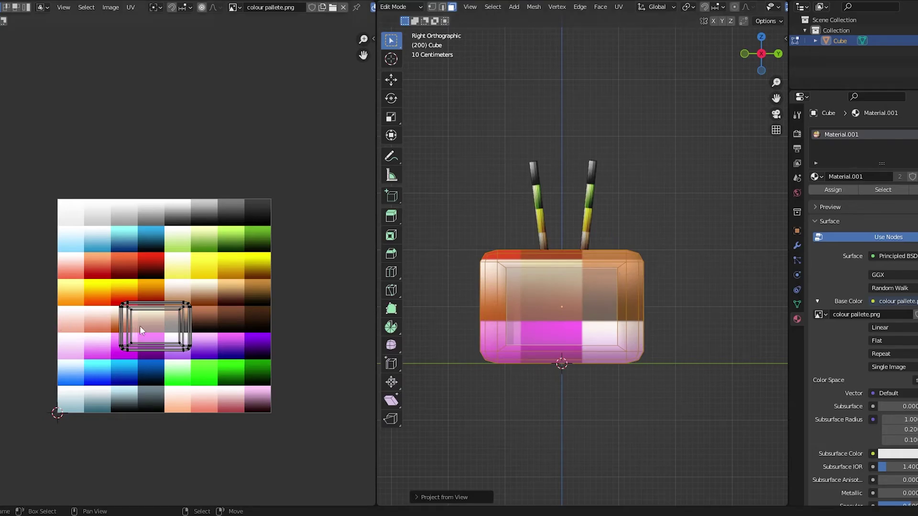
Step: Scale the television body's UVs down and place them on the sixth grey swatch of the palette's first row
{"action": "key", "text": "s"}
{"action": "left_click", "coordinate": [155, 324]}
{"action": "key", "text": "g"}
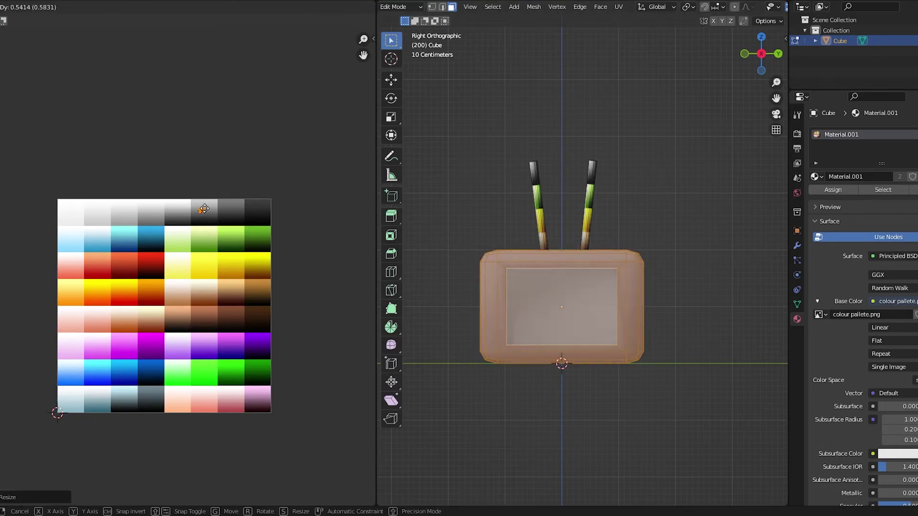
{"action": "left_click", "coordinate": [201, 206]}
{"action": "key", "text": "Tab"}
{"action": "scroll", "coordinate": [581, 280], "scroll_direction": "up", "scroll_amount": 1}
{"action": "key", "text": "Tab"}
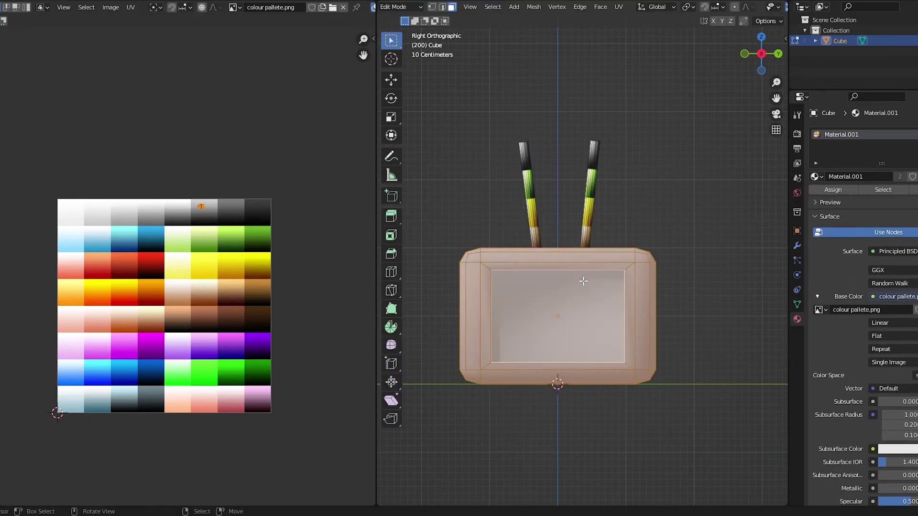
Step: Move the television screen face's UVs onto the light blue second swatch of the palette's second row
{"action": "middle_click_drag", "start_coordinate": [583, 281], "coordinate": [552, 292]}
{"action": "left_click", "coordinate": [552, 319]}
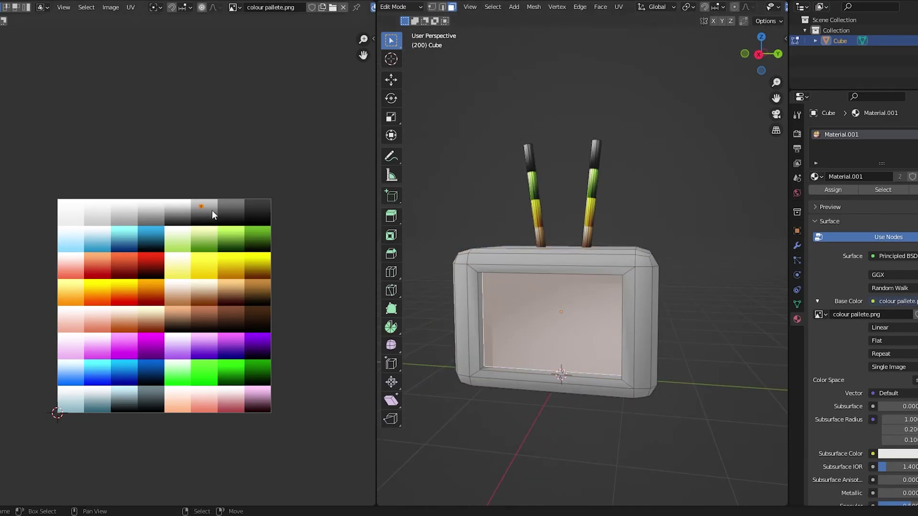
{"action": "key", "text": "g"}
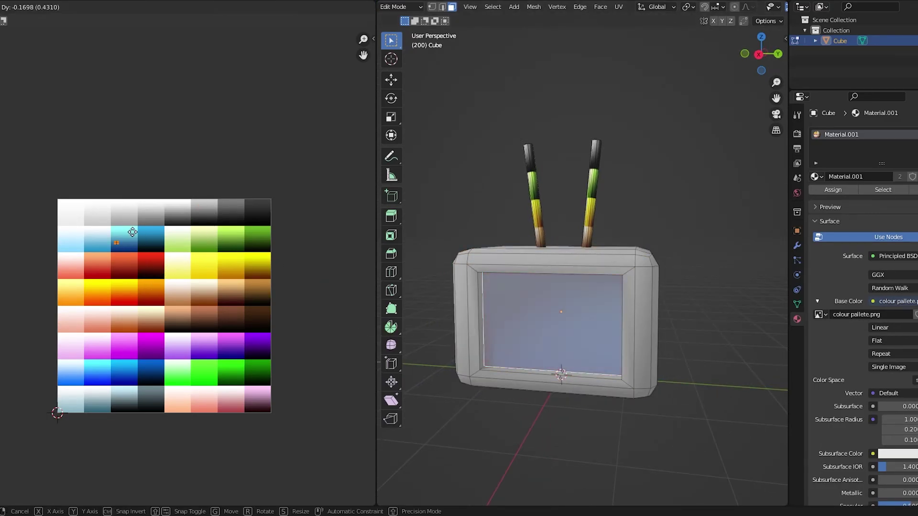
{"action": "left_click", "coordinate": [117, 227]}
{"action": "key", "text": "Tab"}
{"action": "middle_click_drag", "start_coordinate": [658, 281], "coordinate": [665, 281]}
{"action": "key", "text": "Tab"}
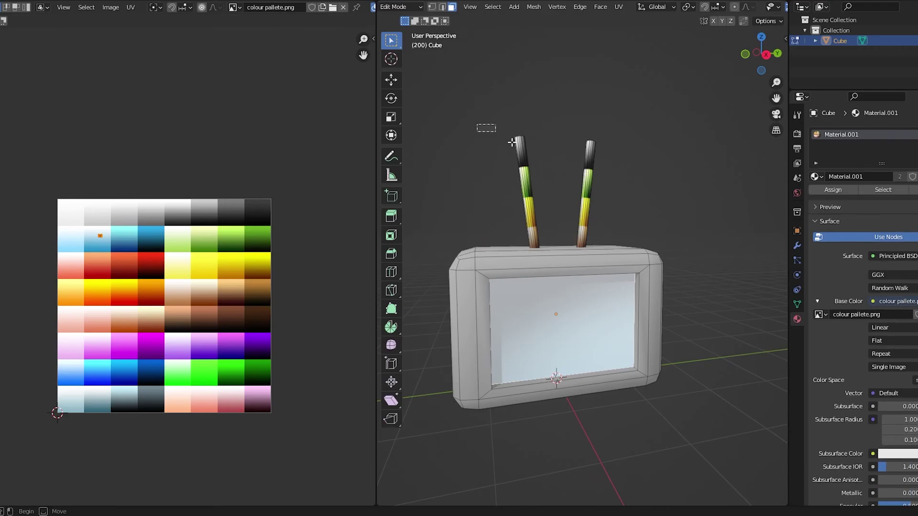
Step: Select both antennas, project their UVs from the right view, and place them on a grey palette swatch
{"action": "key", "text": "a"}
{"action": "key", "text": "alt+a"}
{"action": "key", "text": "l"}
{"action": "key", "text": "l"}
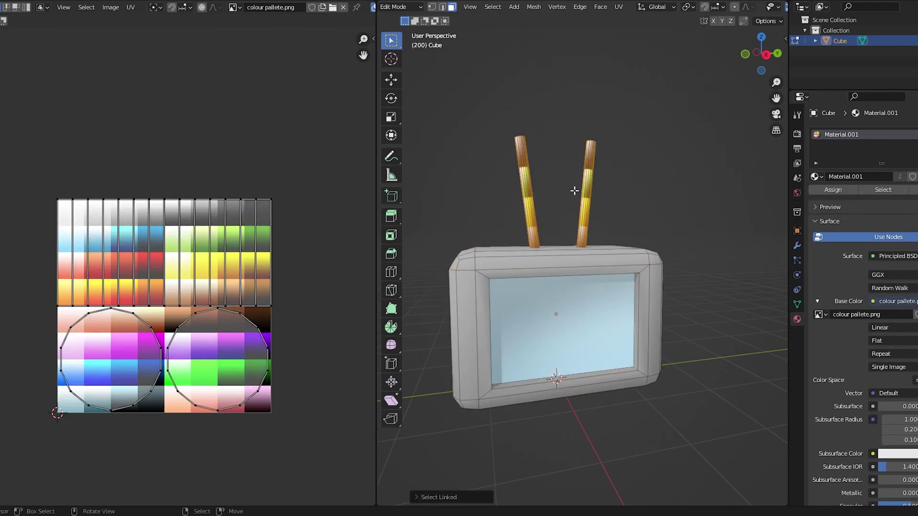
{"action": "middle_click_drag", "start_coordinate": [569, 272], "coordinate": [651, 266]}
{"action": "key", "text": "F3"}
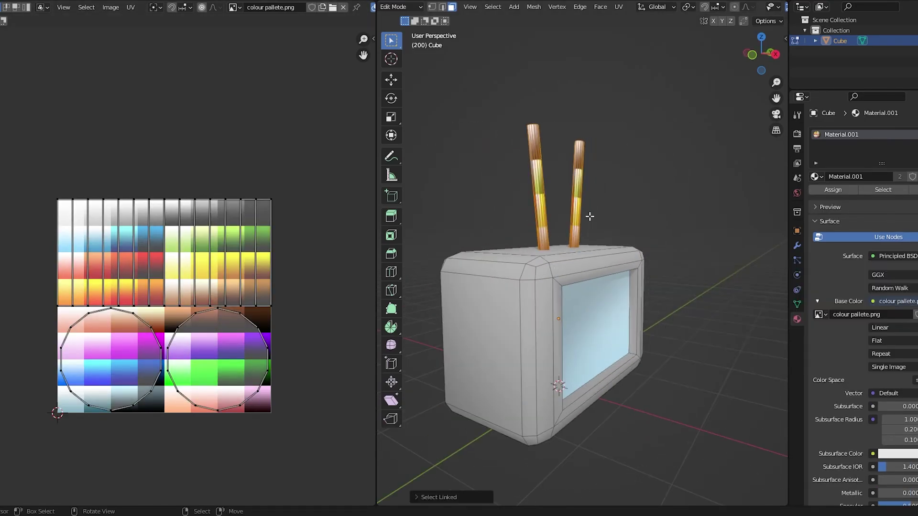
{"action": "key", "text": "KP_3"}
{"action": "key", "text": "Tab"}
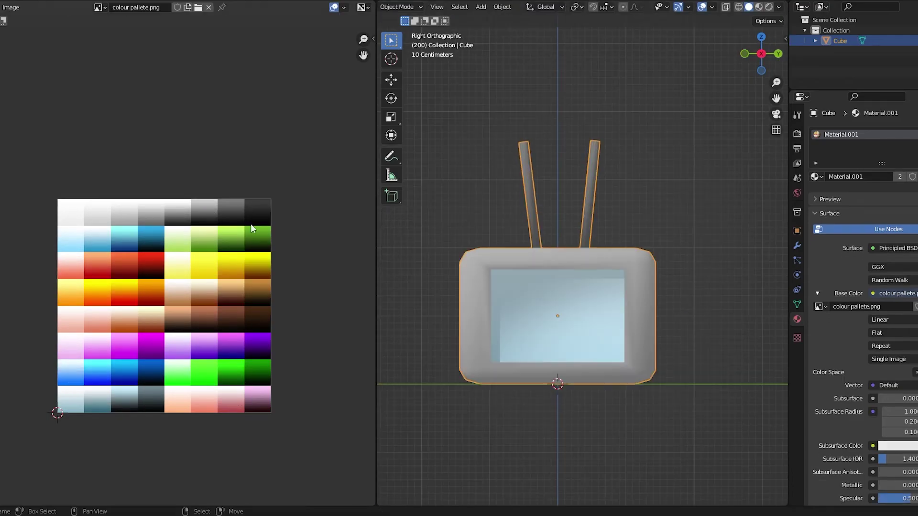
Step: Deselect the television and inspect its gradient colouring from several angles in Object Mode
{"action": "key", "text": "alt+a"}
{"action": "mouse_move", "coordinate": [579, 273]}
{"action": "middle_mouse_down"}
{"action": "mouse_move", "coordinate": [641, 285]}
{"action": "mouse_move", "coordinate": [569, 277]}
{"action": "mouse_move", "coordinate": [698, 276]}
{"action": "mouse_move", "coordinate": [574, 286]}
{"action": "middle_mouse_up"}
{"action": "scroll", "coordinate": [615, 283], "scroll_direction": "down", "scroll_amount": 2}
{"action": "scroll", "coordinate": [569, 277], "scroll_direction": "up", "scroll_amount": 1}
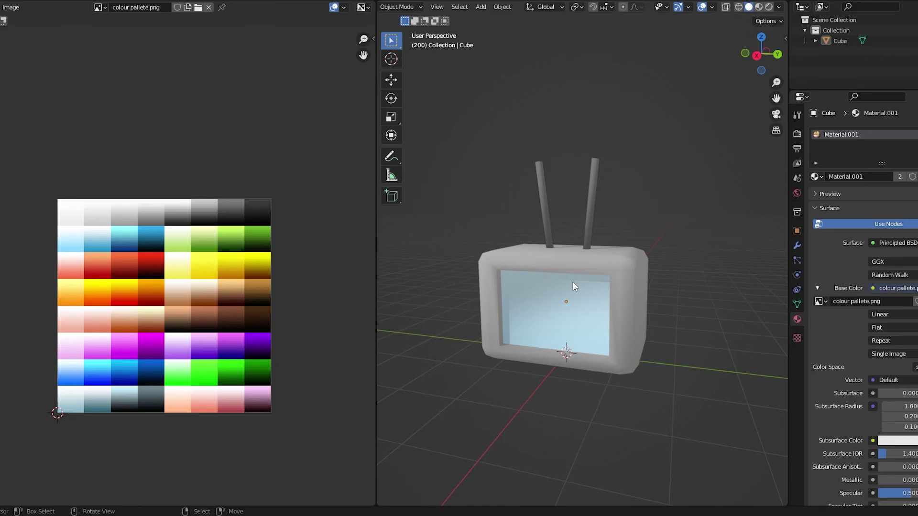
{"action": "middle_click_drag", "start_coordinate": [545, 250], "coordinate": [598, 225]}
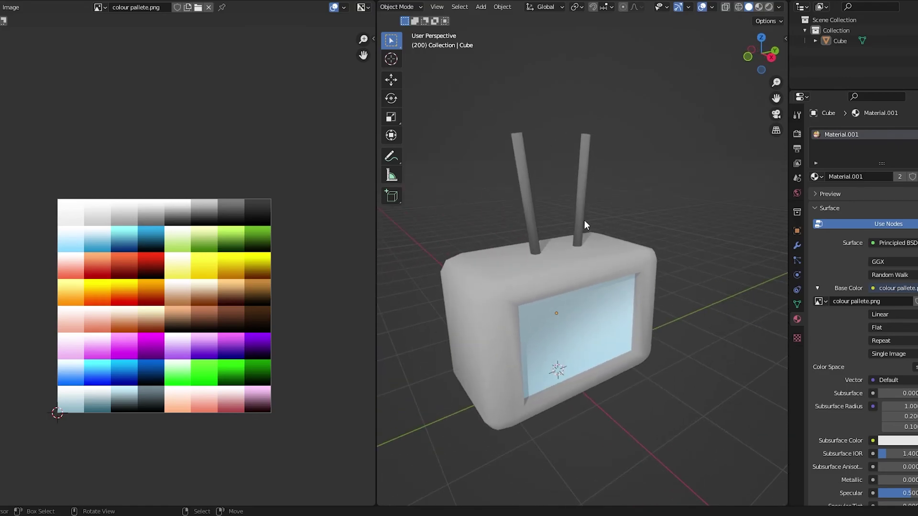